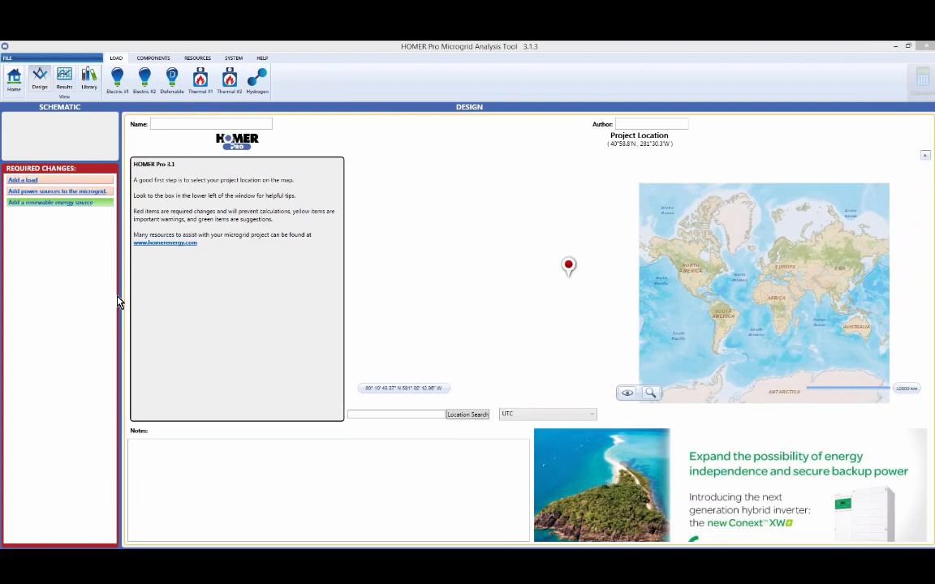
Name the project Community mini-grid and enter the author's full name
left_click(188, 123)
type("Com")
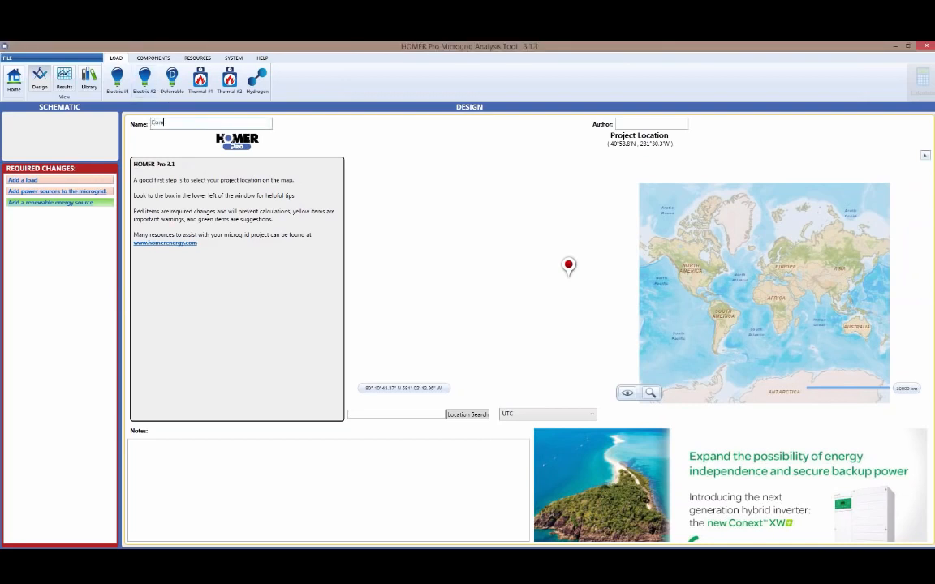
type("munity mini-grid")
left_click(620, 122)
type("john Glassmire")
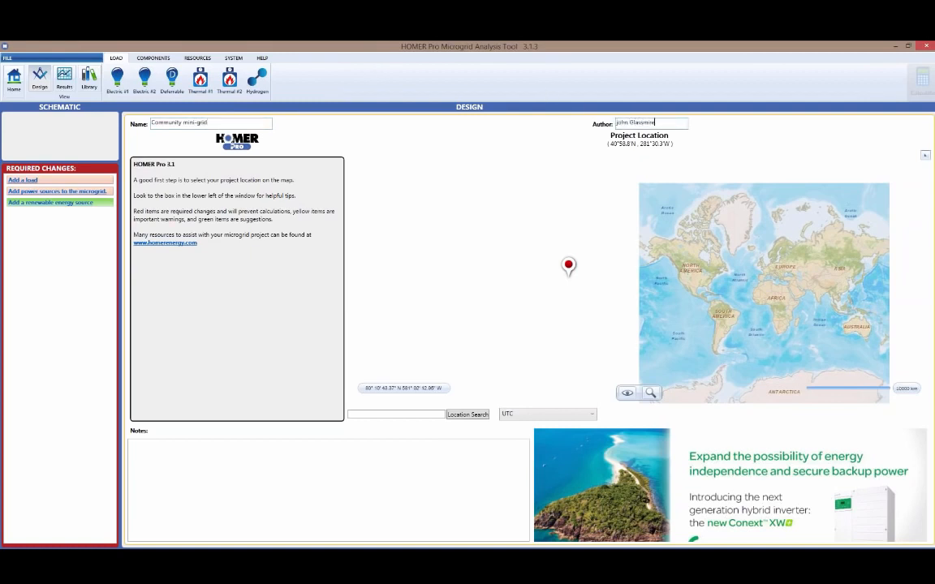
key("Home")
key("Delete")
type("J")
Set the project location to Chad by searching for the country
left_click(677, 254)
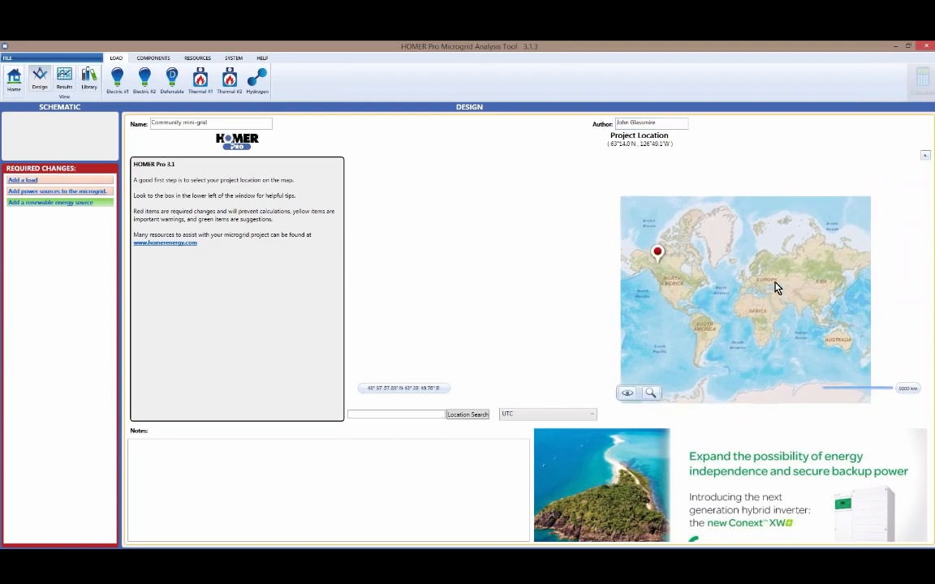
left_click(785, 351)
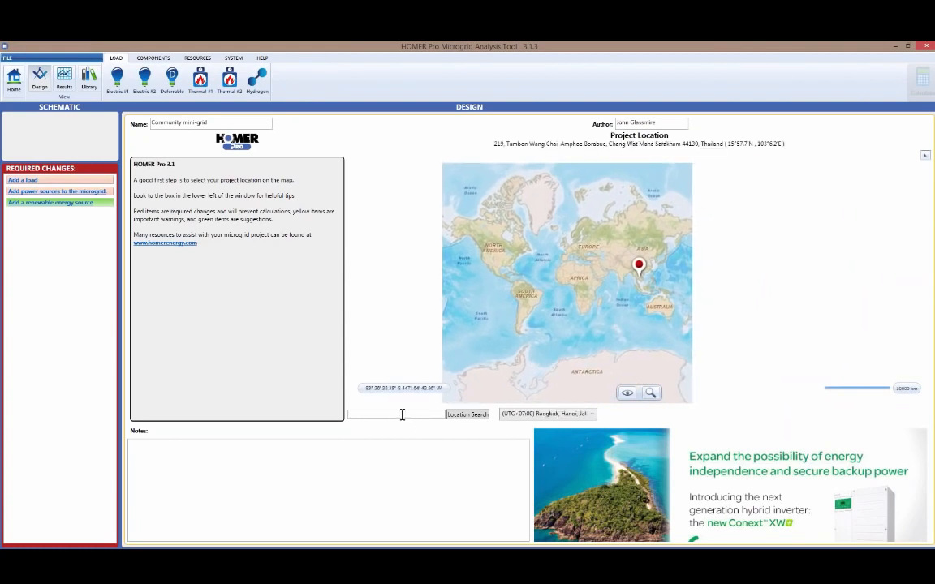
left_click(432, 411)
type("Chad")
left_click(457, 417)
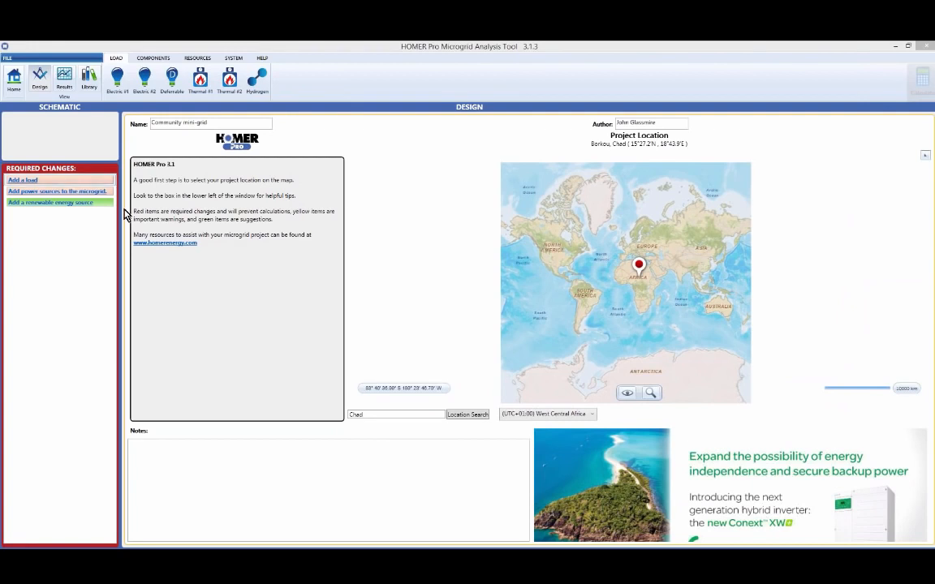
Create a synthetic electric load from the Community profile with no peak month
left_click(117, 79)
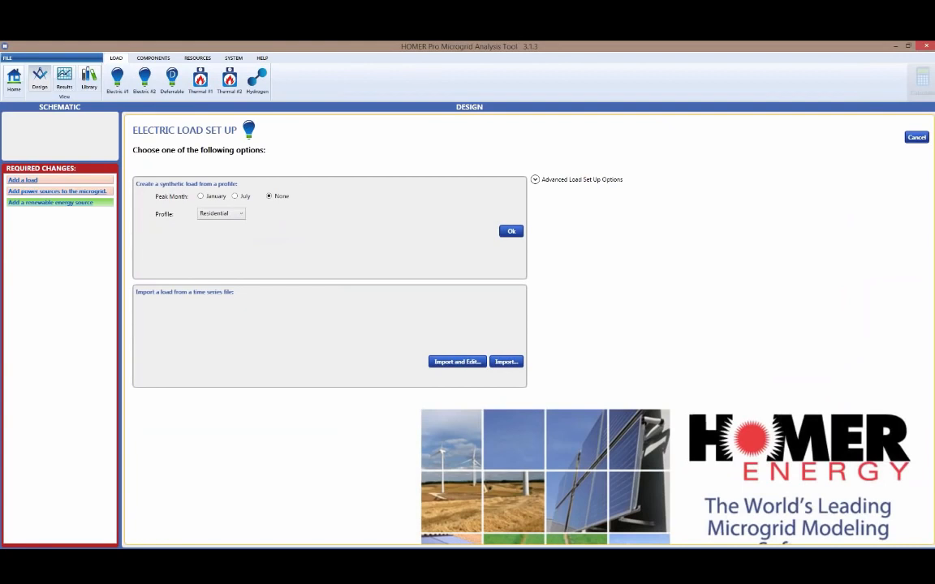
left_click(223, 215)
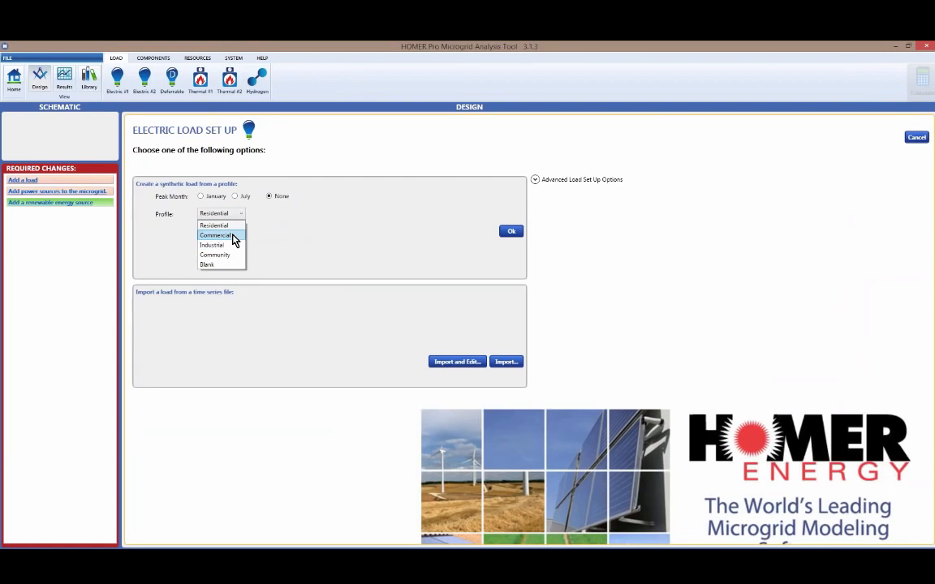
left_click(226, 257)
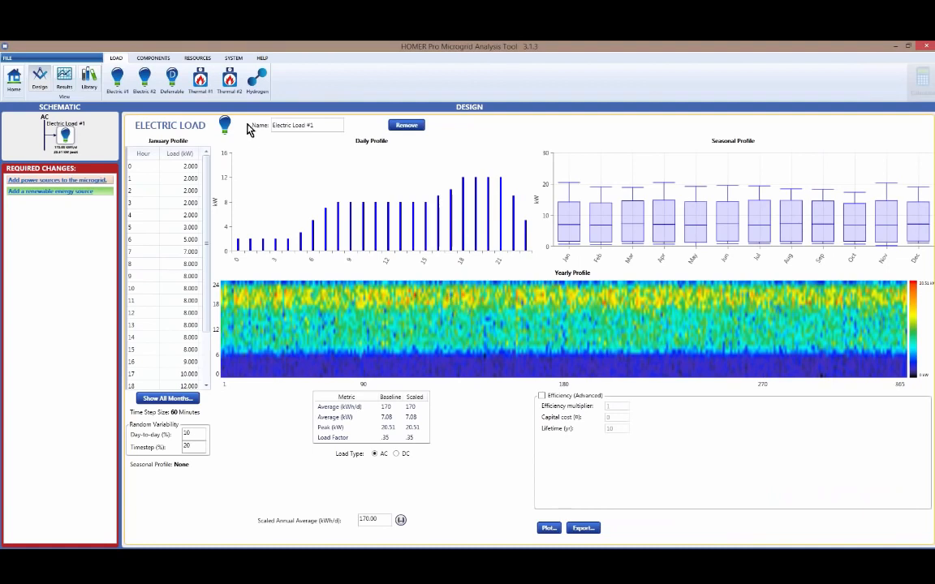
Add a generic 50kW Genset generator to the microgrid
left_click(151, 59)
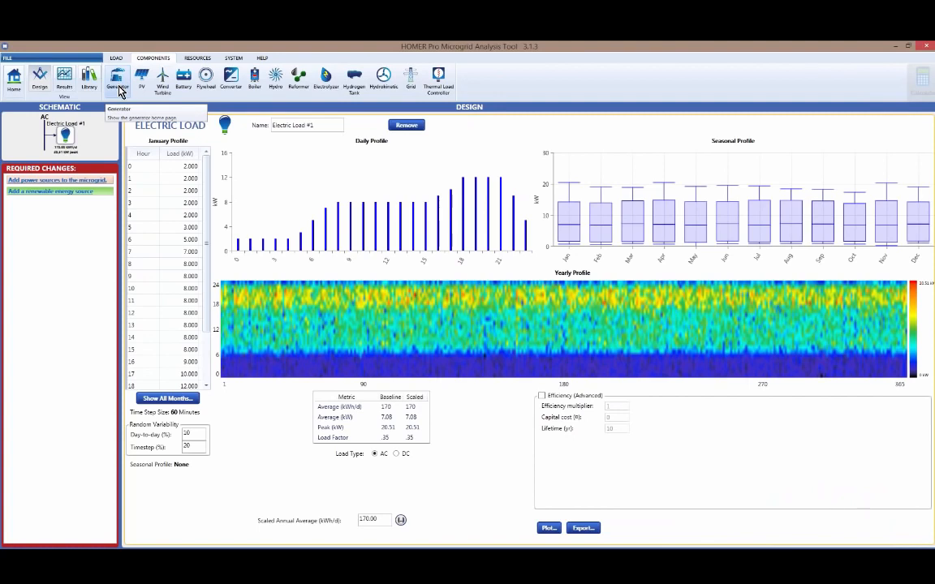
left_click(119, 81)
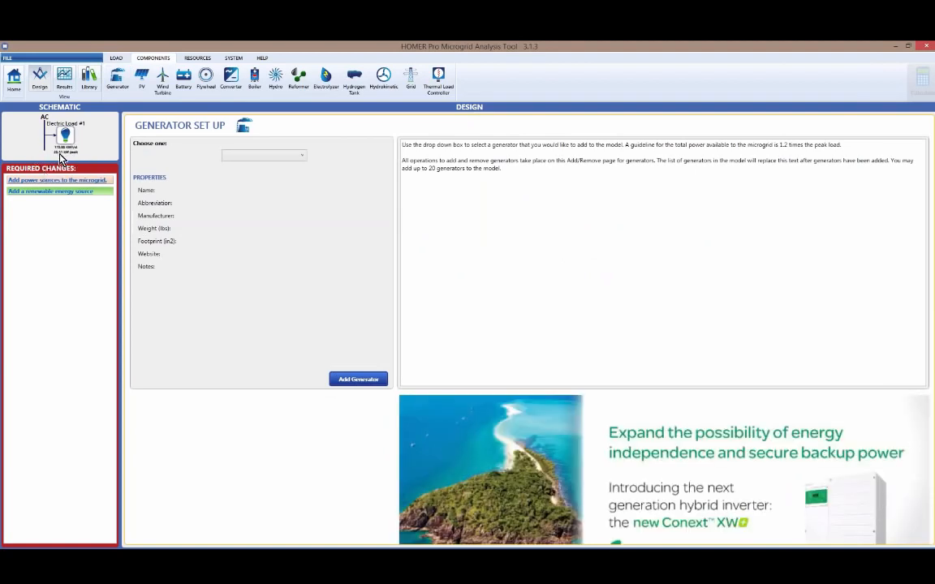
left_click(275, 155)
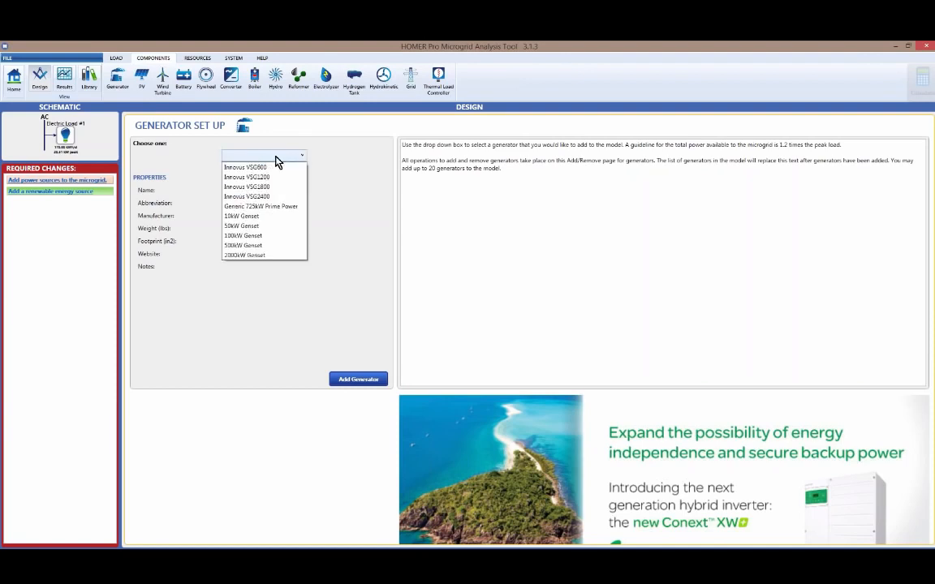
left_click(257, 227)
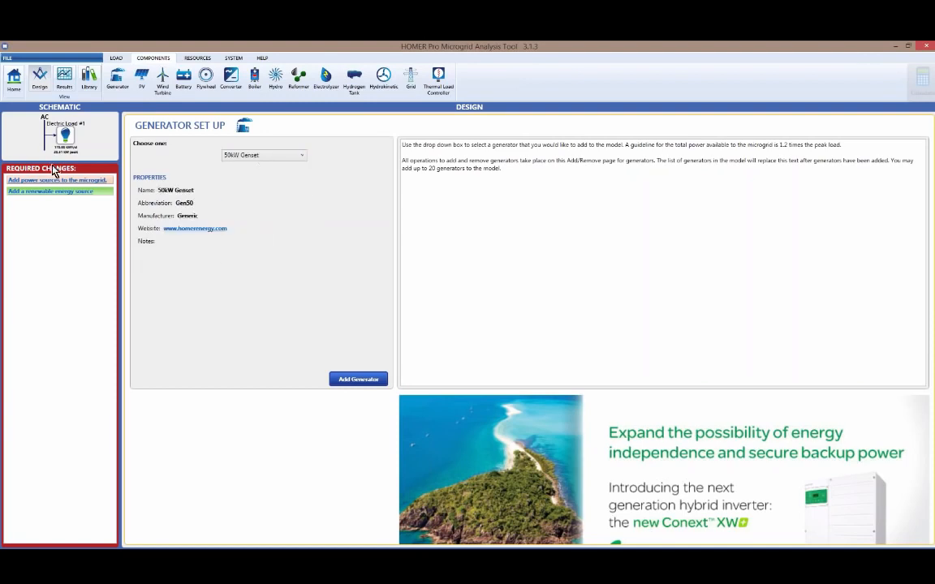
left_click(344, 380)
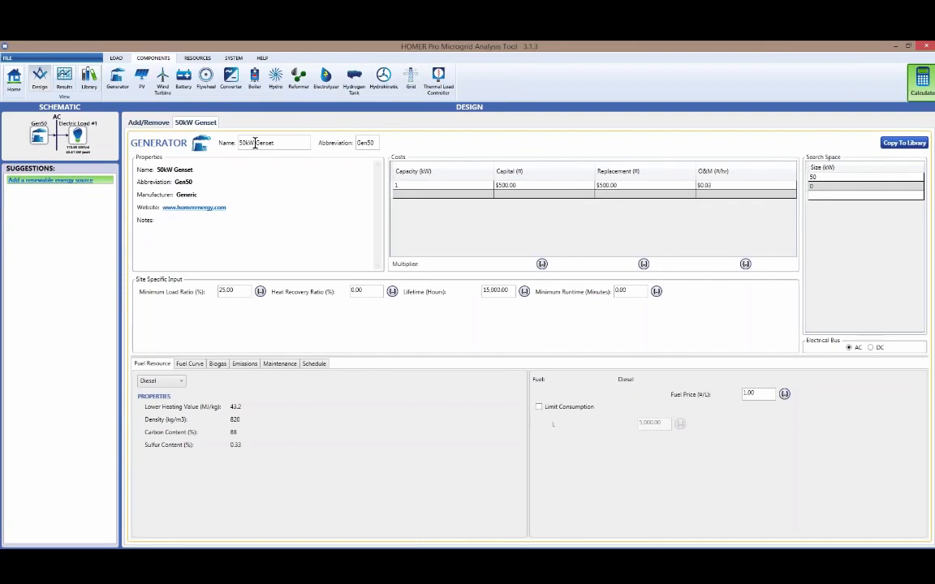
Rename the generator as Genset and shorten its abbreviation to Gen
left_click_drag(258, 143, 224, 143)
key("BackSpace")
left_click_drag(371, 143, 457, 147)
key("BackSpace")
key("BackSpace")
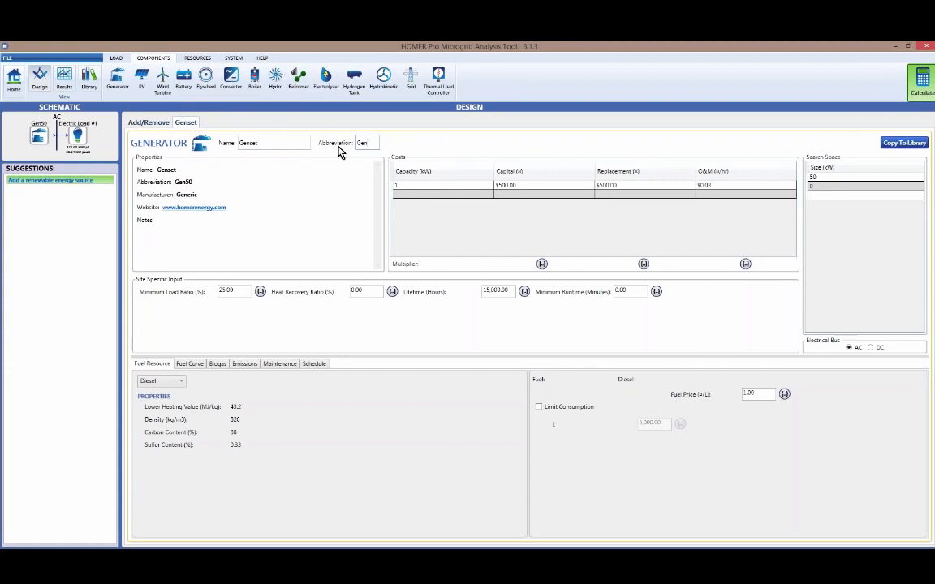
Set the generator's search space to a single size of 25 kW, removing the 0 kW entry
left_click(848, 178)
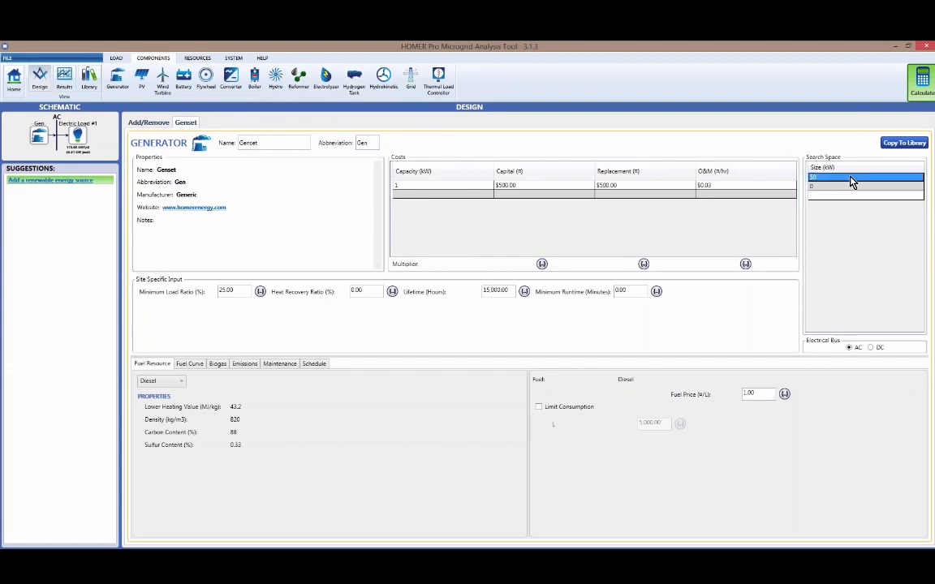
type("25")
left_click(851, 189)
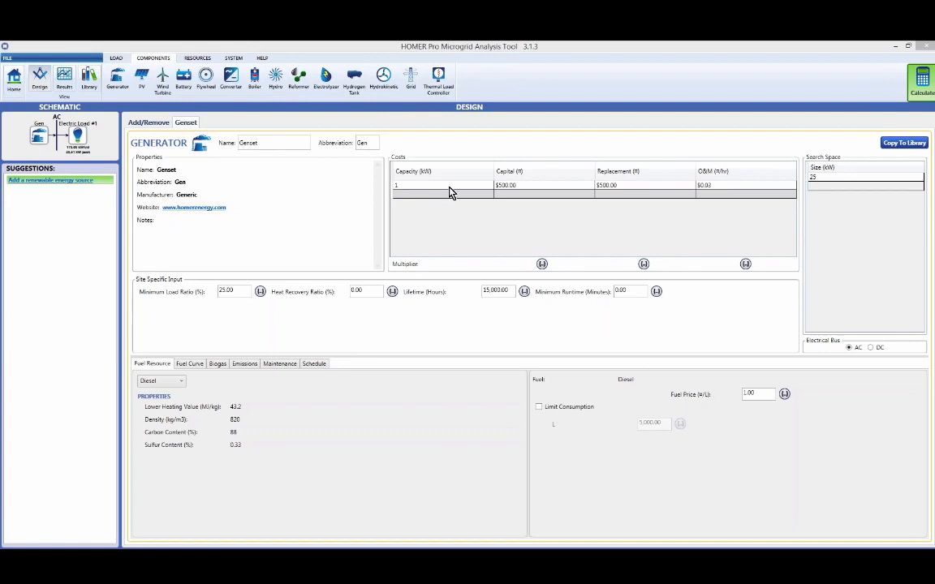
left_click(521, 187)
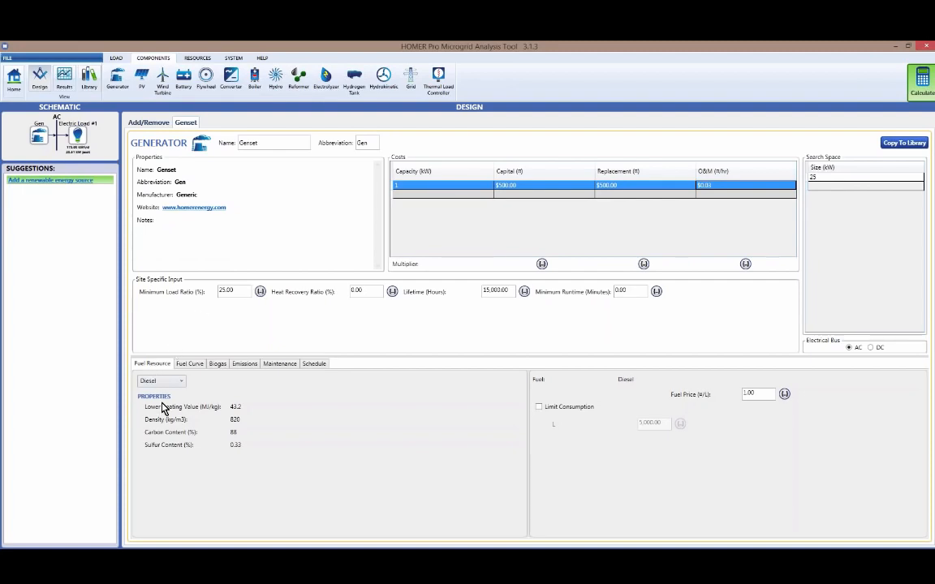
Add 0.5 and 1.5 $/L as sensitivity values for the diesel fuel price
left_click(762, 394)
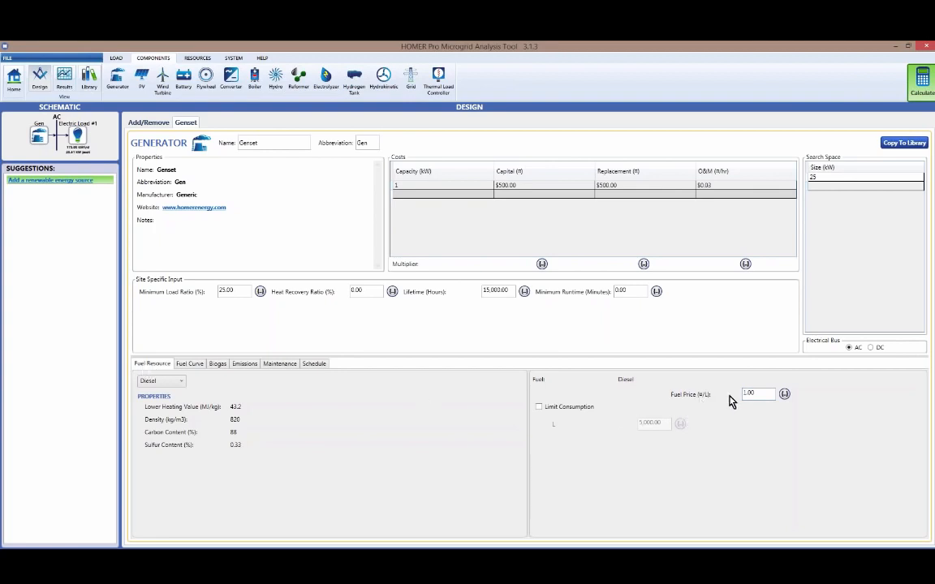
left_click(784, 395)
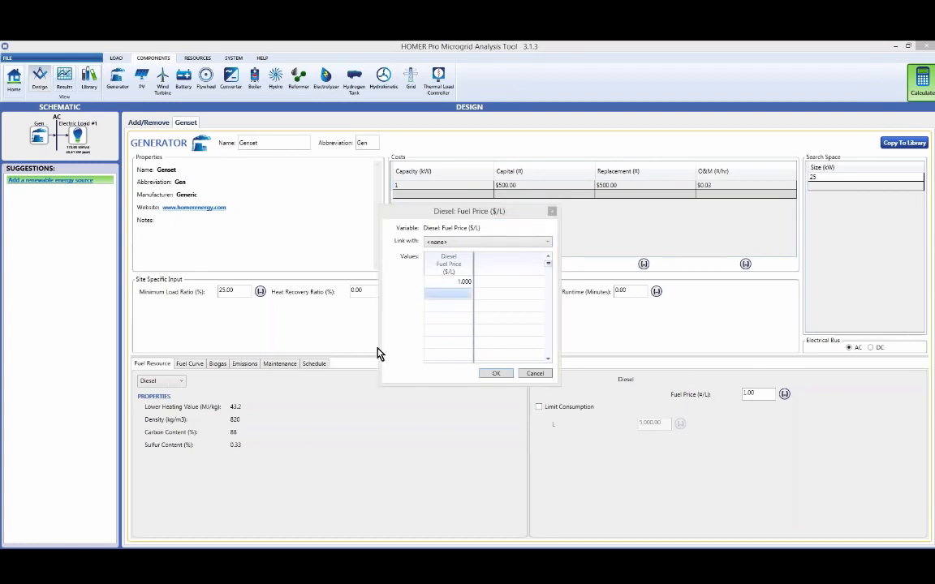
left_click(448, 296)
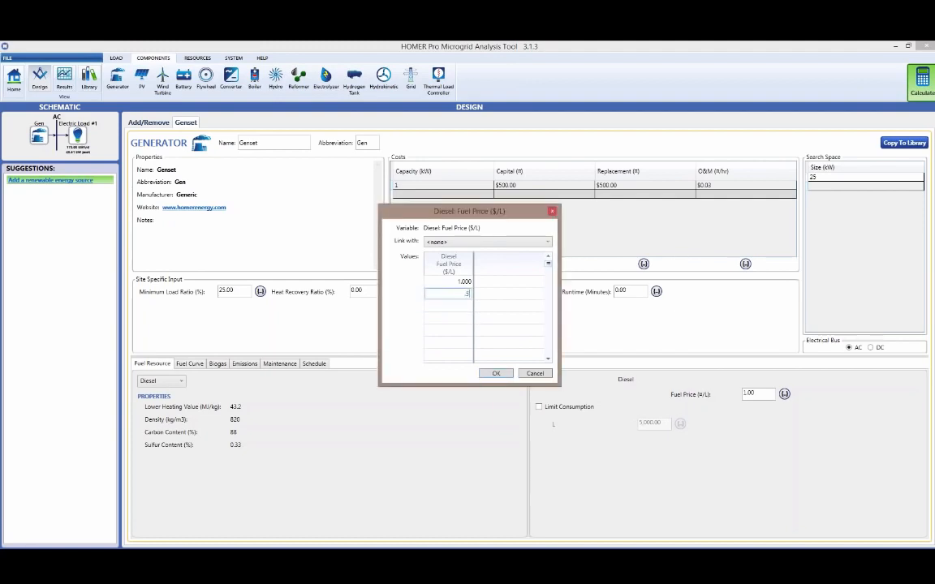
type(".5")
key("Return")
type("1.5")
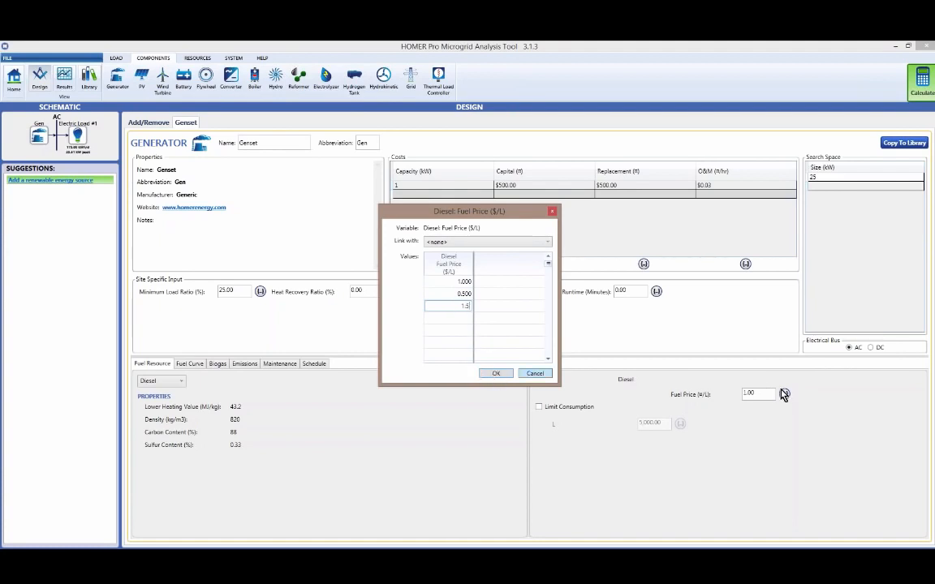
left_click(493, 375)
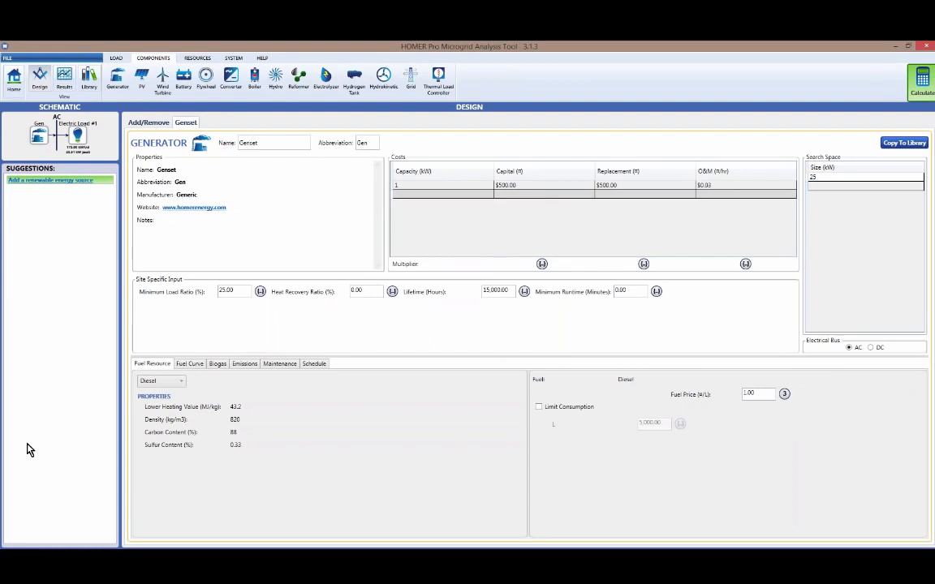
Enable the generator's maintenance schedule and add a procedure named Oil change
left_click(192, 367)
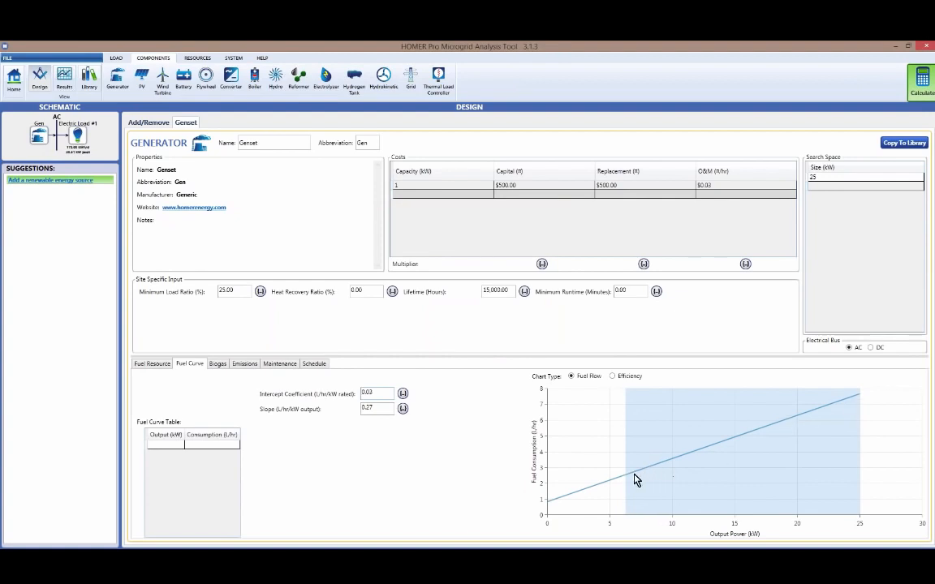
left_click(281, 366)
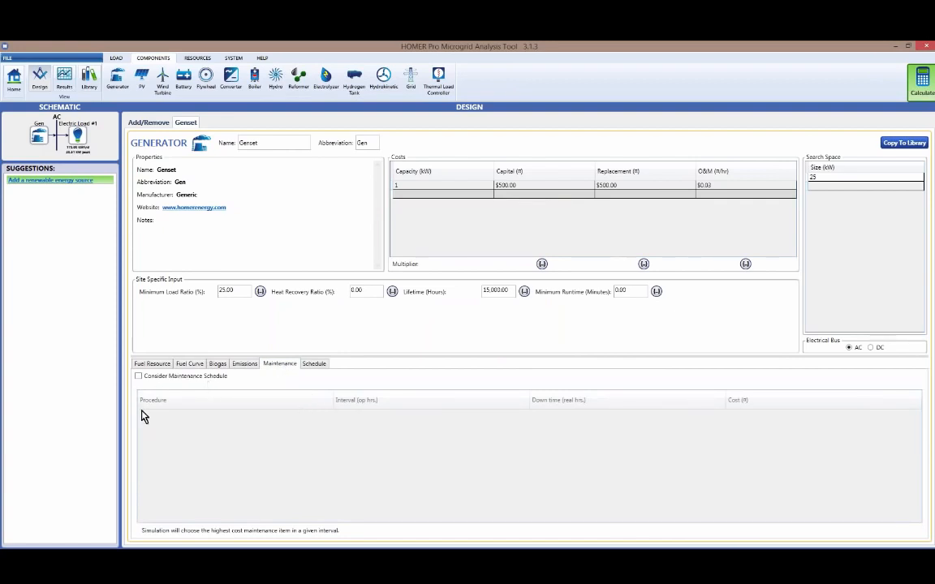
left_click(138, 377)
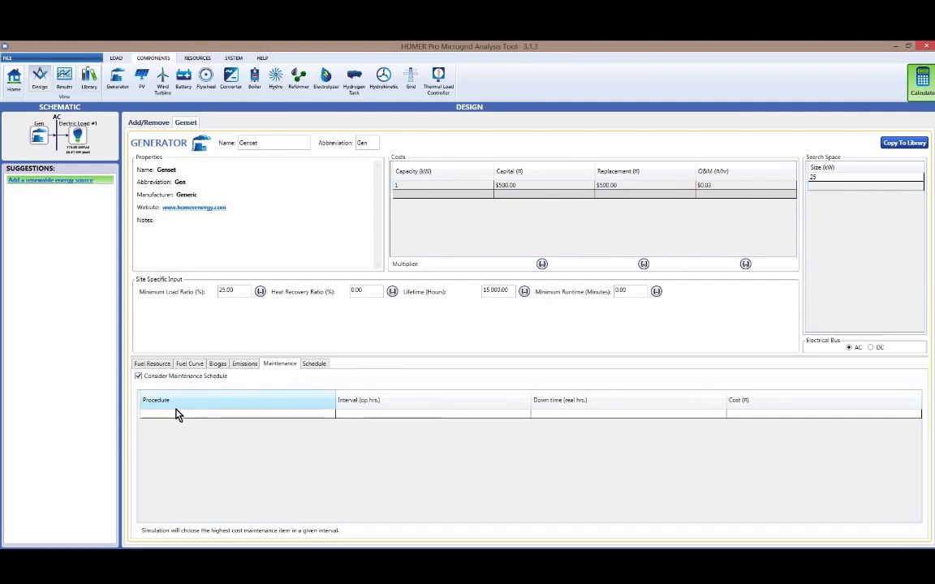
left_click(158, 418)
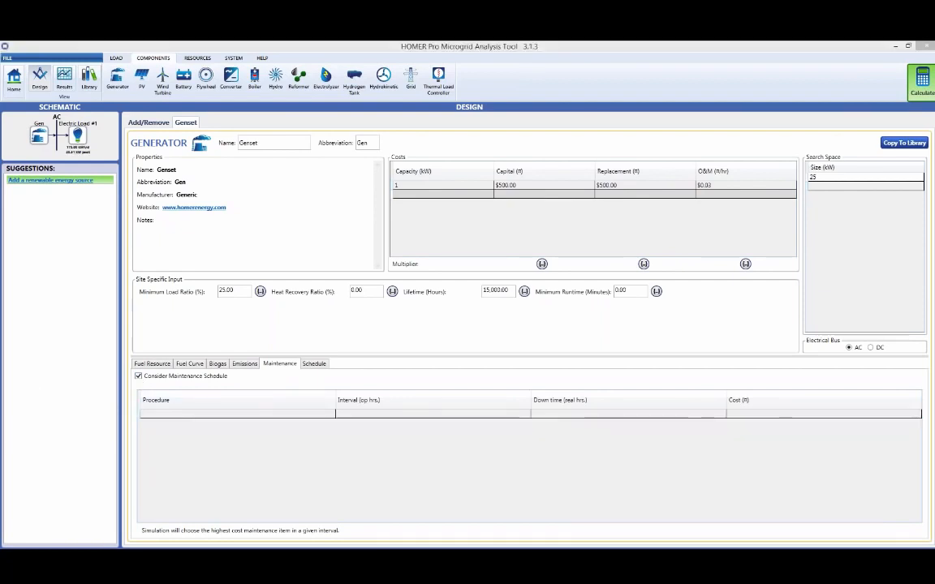
left_click(204, 413)
type("Oil change")
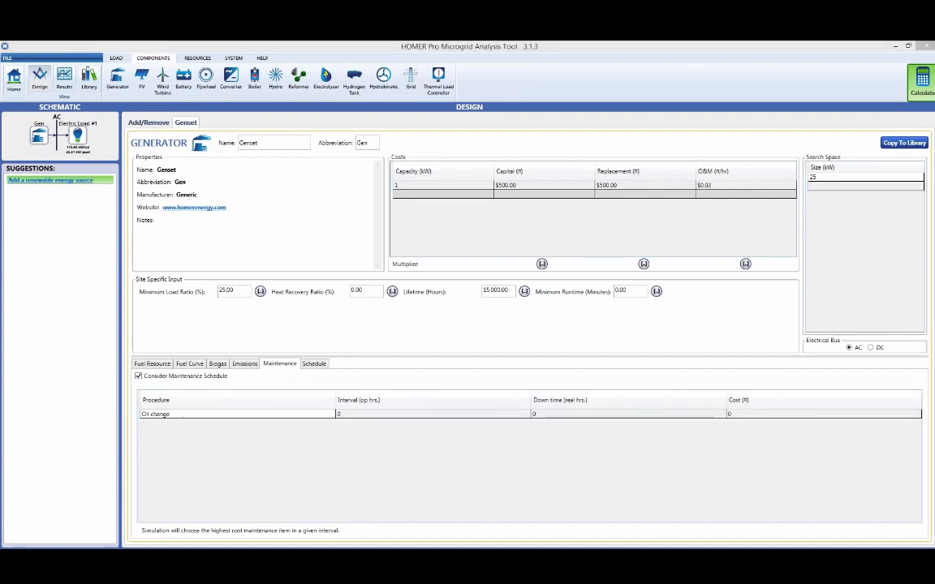
Set the oil change interval to 1000 operating hours, its down time to 10 hours and its cost to 300
left_click(373, 414)
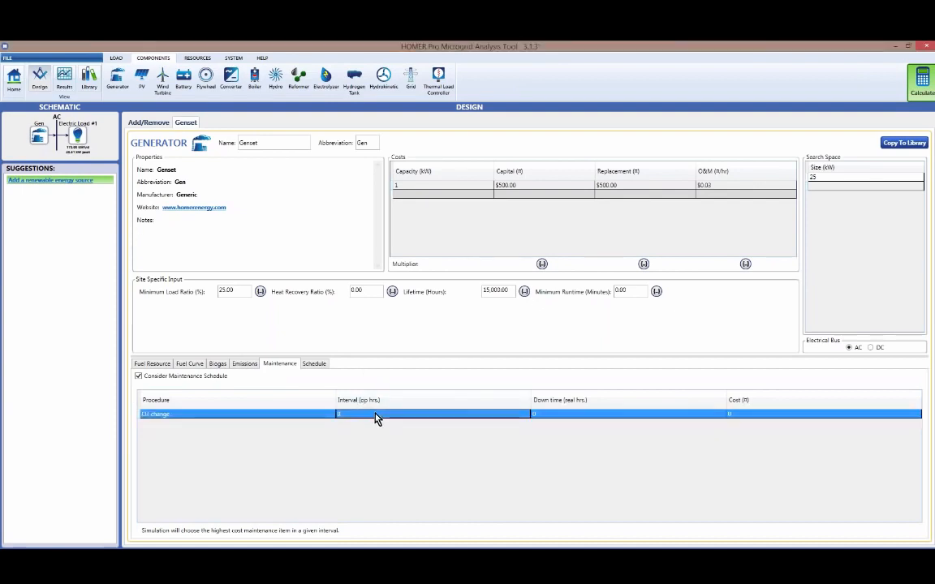
type("1000")
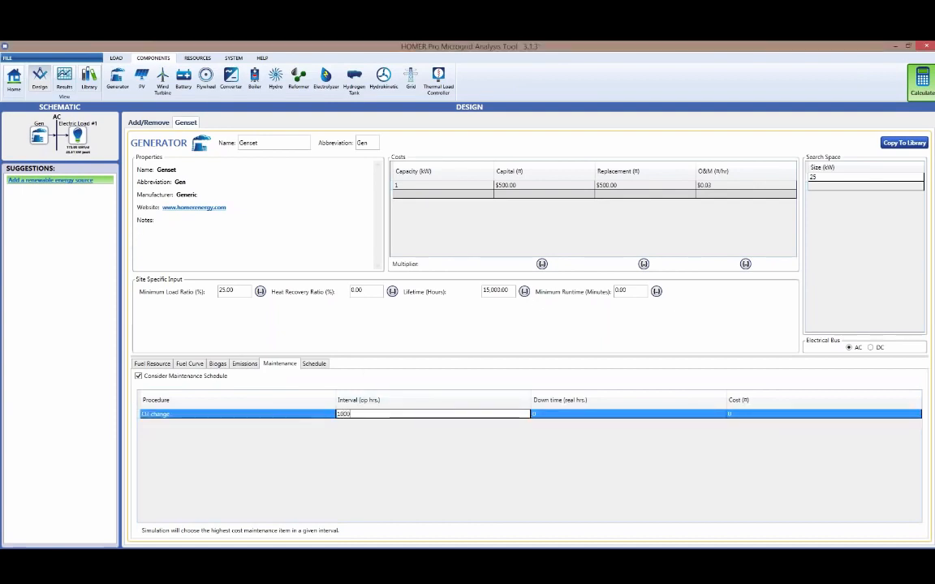
left_click(548, 418)
type("10")
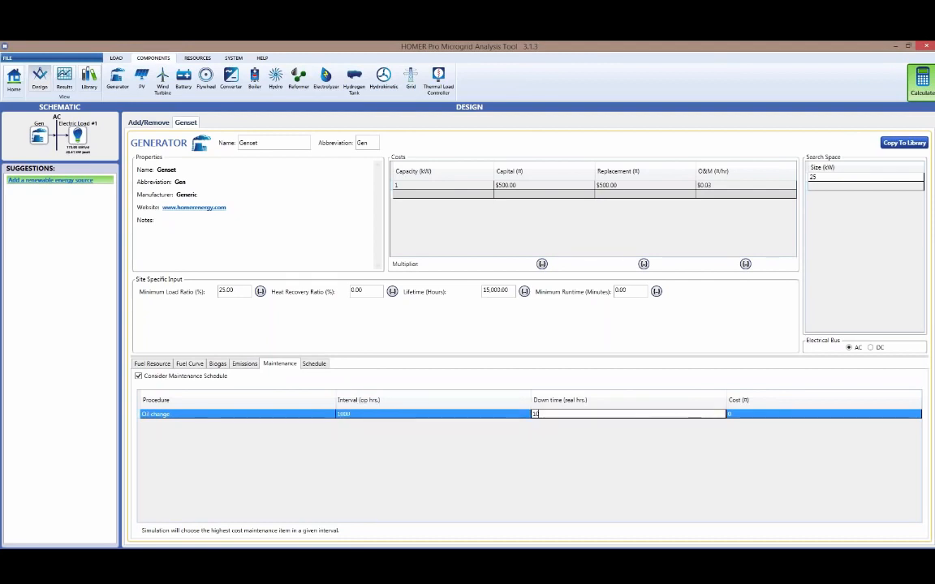
left_click(756, 423)
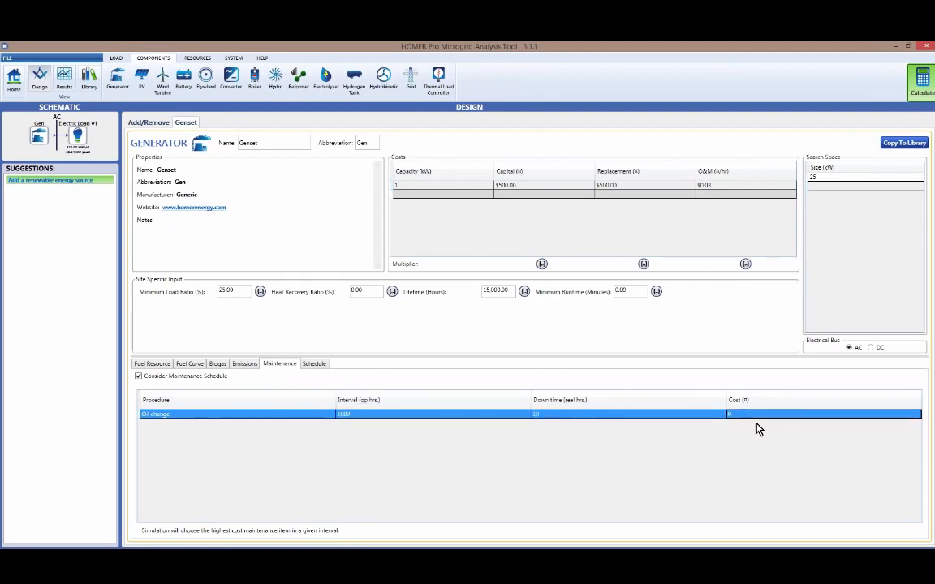
type("1")
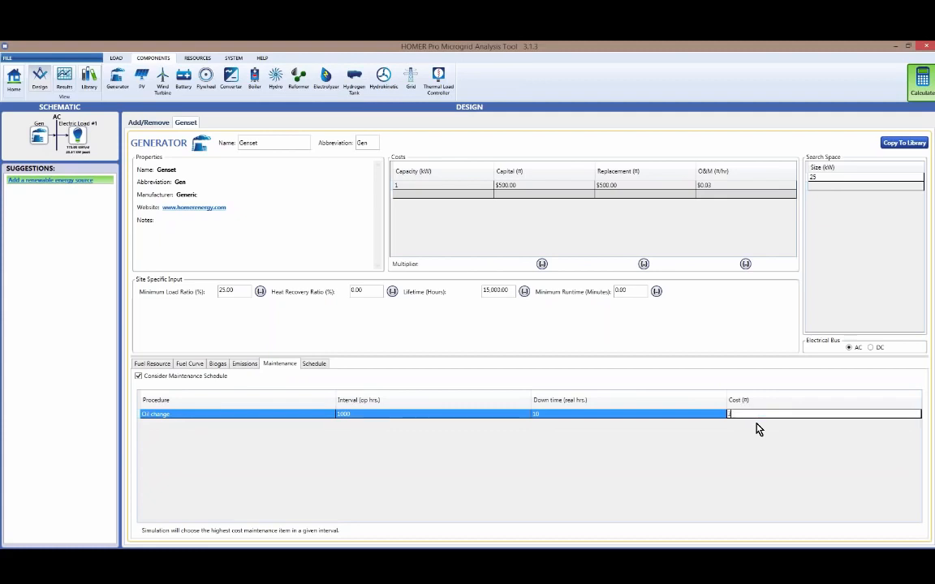
type("00")
left_click(738, 451)
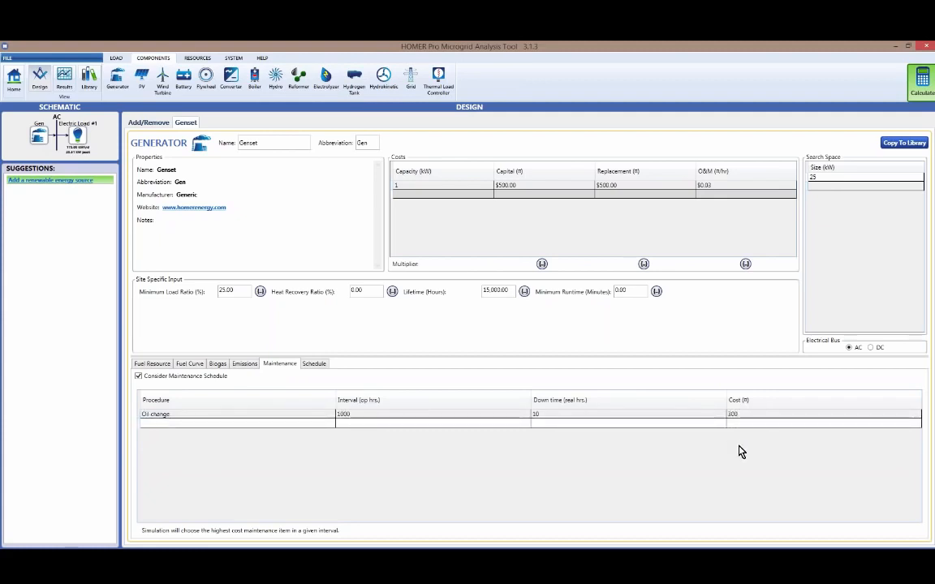
Delete the oil change procedure and stop considering the maintenance schedule
left_click(192, 421)
key("Delete")
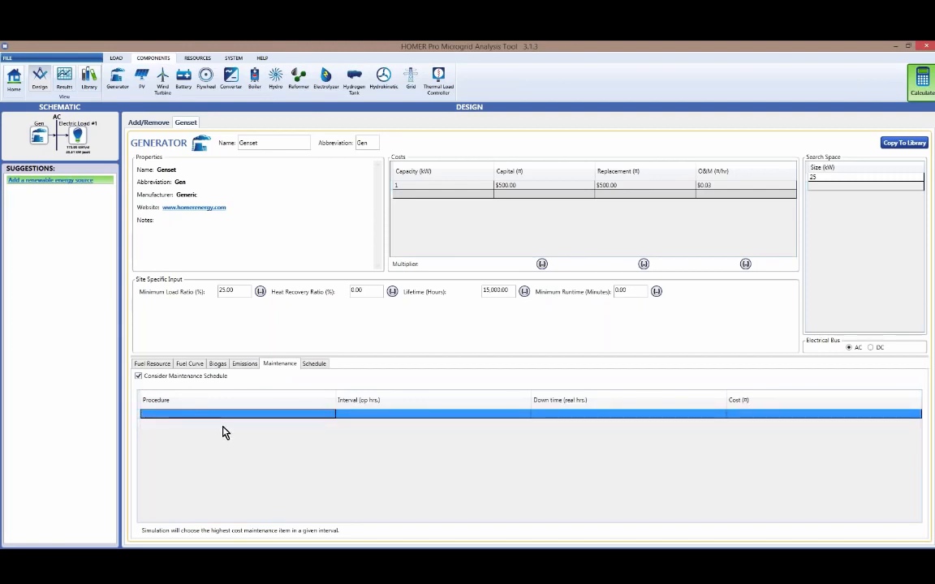
left_click(138, 376)
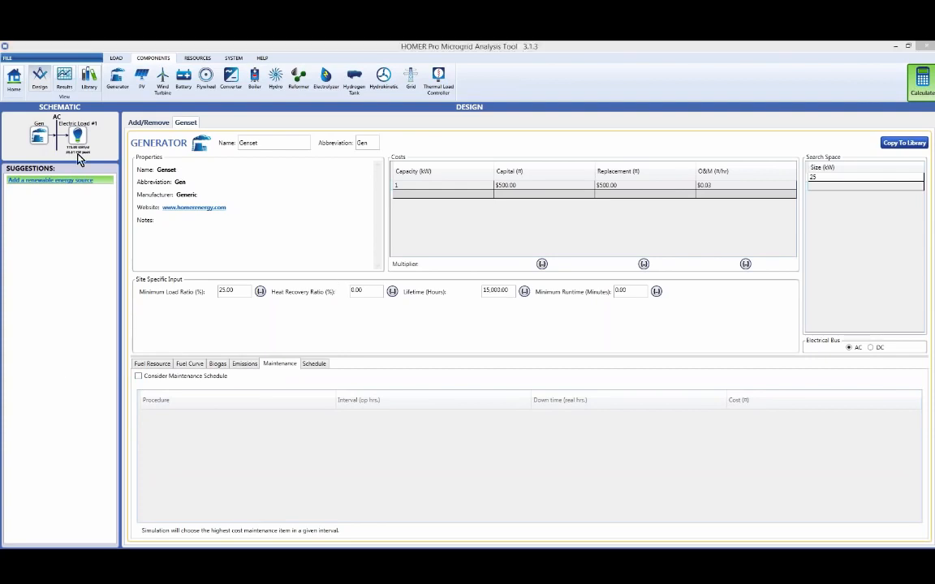
Add a Generic 1kWh Lead Acid battery to the model
left_click(278, 235)
left_click(153, 59)
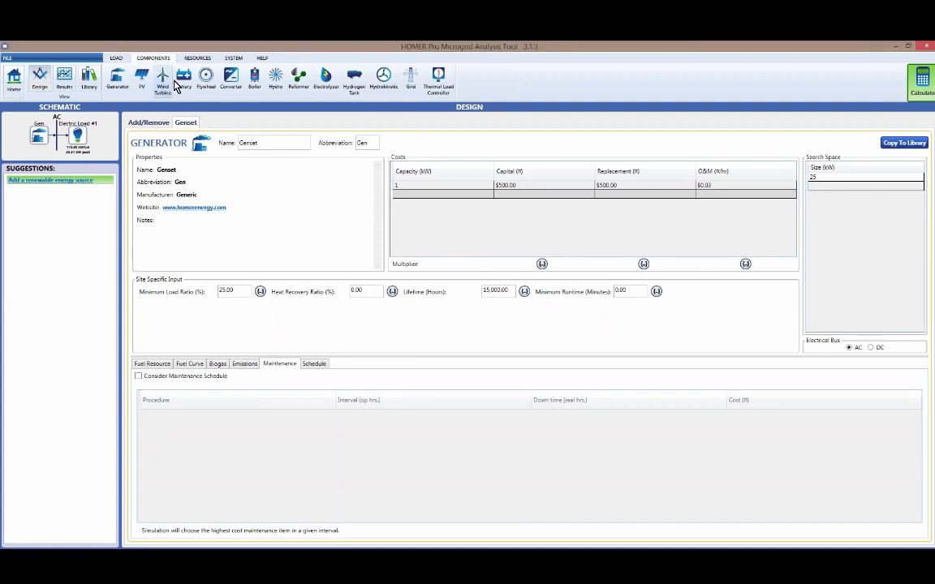
left_click(185, 81)
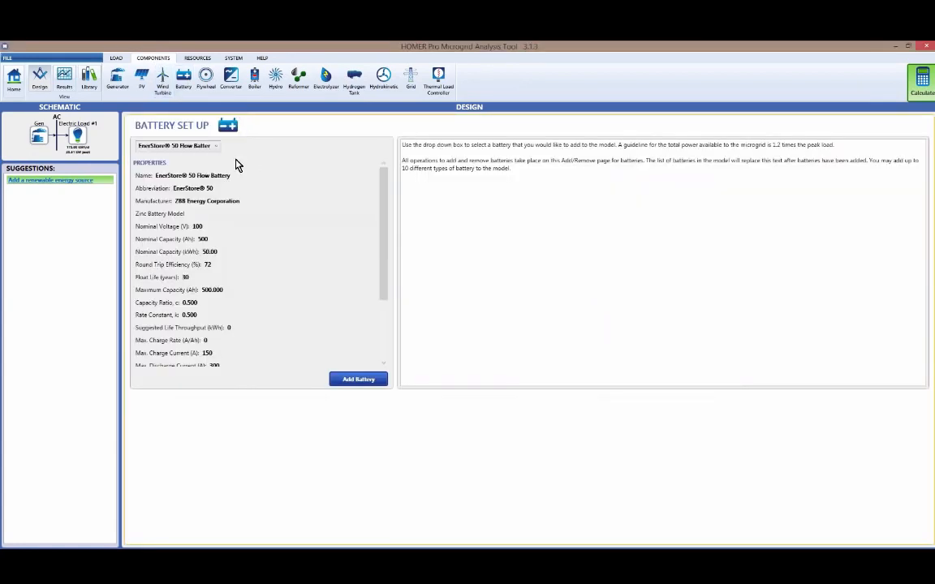
left_click(213, 146)
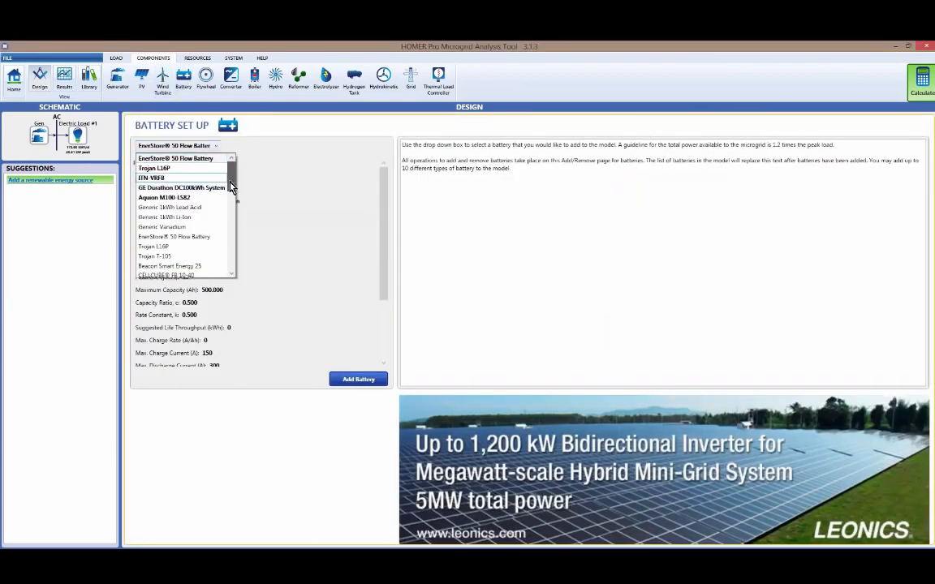
mouse_move(230, 186)
left_mouse_down()
mouse_move(235, 247)
mouse_move(240, 178)
left_mouse_up()
left_click(186, 209)
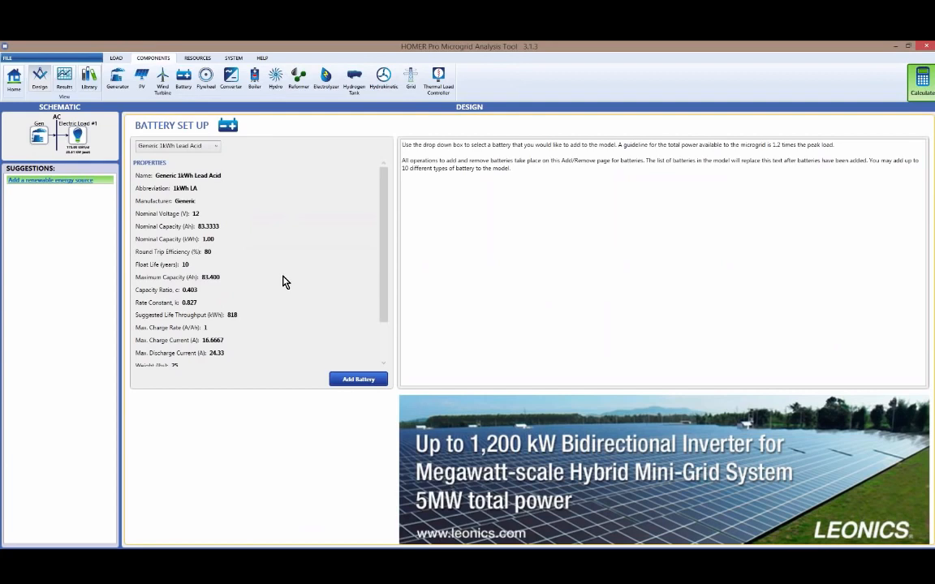
left_click(358, 381)
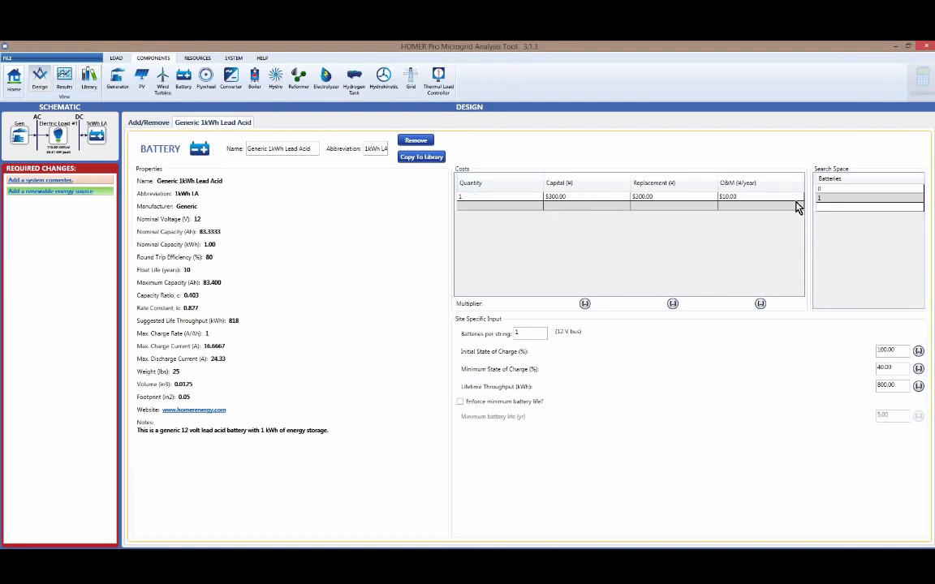
Set the battery search space to 50, 100 and 150 batteries alongside the zero option
left_click(835, 198)
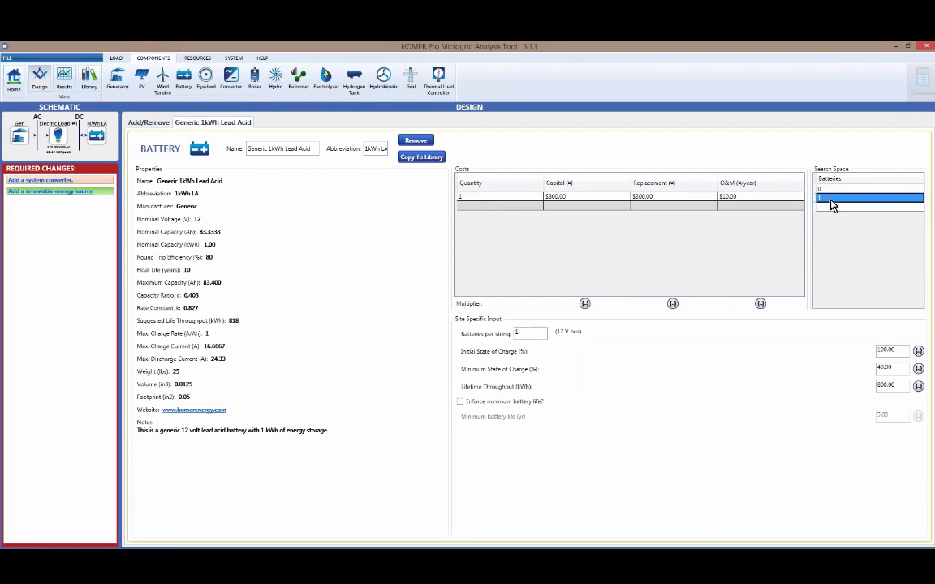
type("50")
key("Return")
type("00")
key("Return")
type("150")
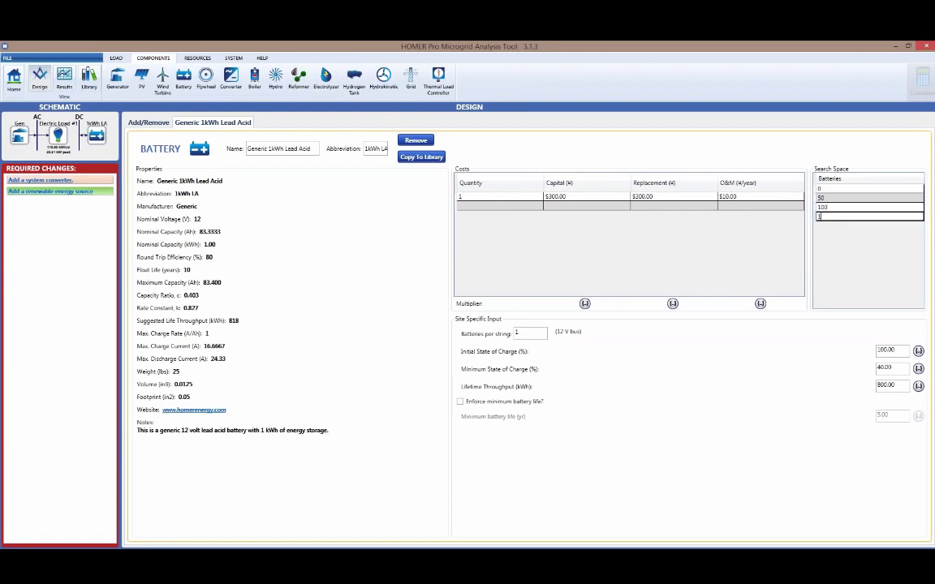
key("Return")
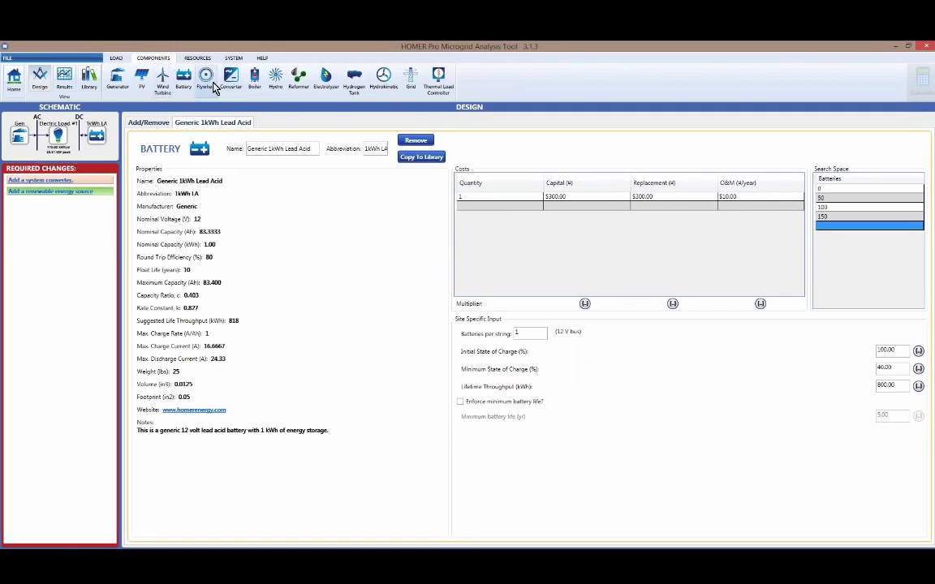
Add a system converter and set the nonzero size in its search space to 24 kW
left_click(288, 110)
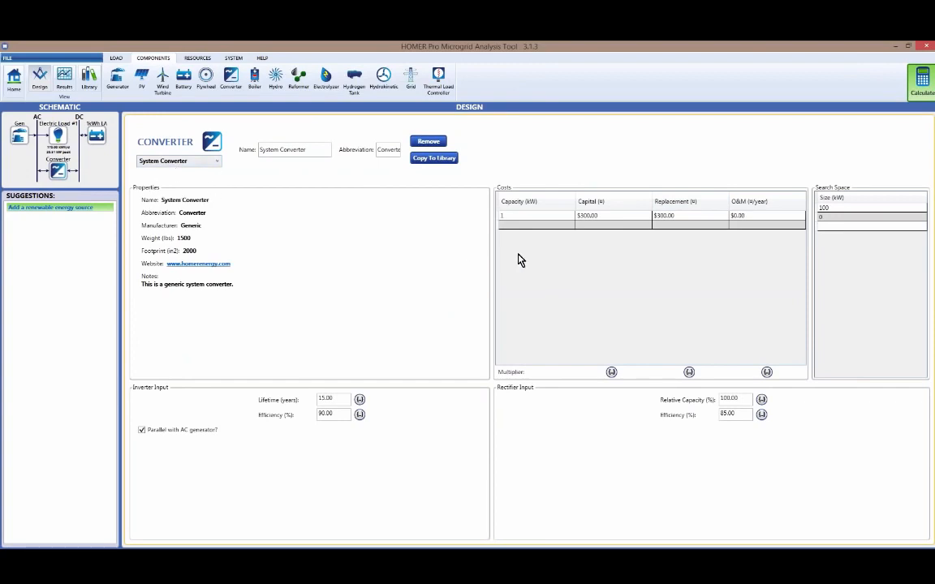
left_click(599, 215)
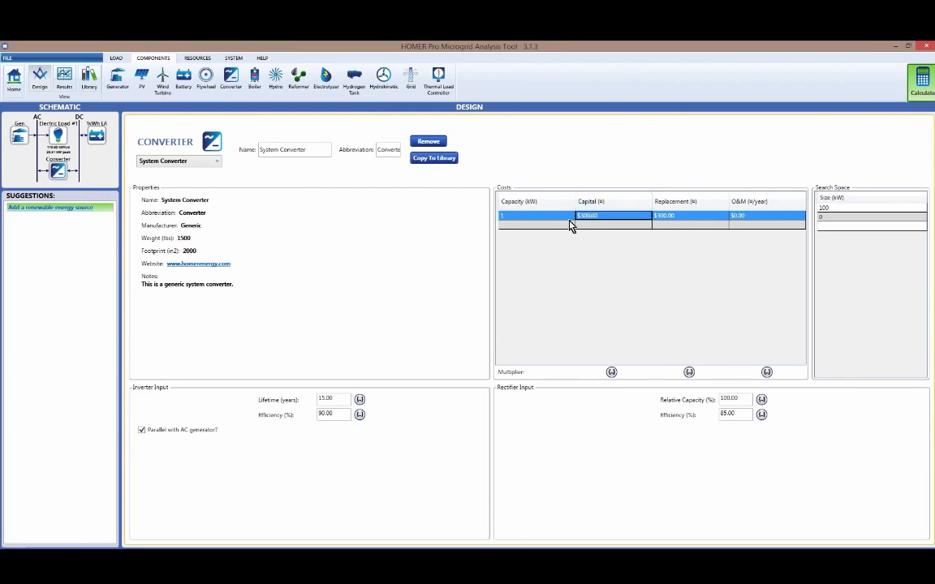
left_click(831, 210)
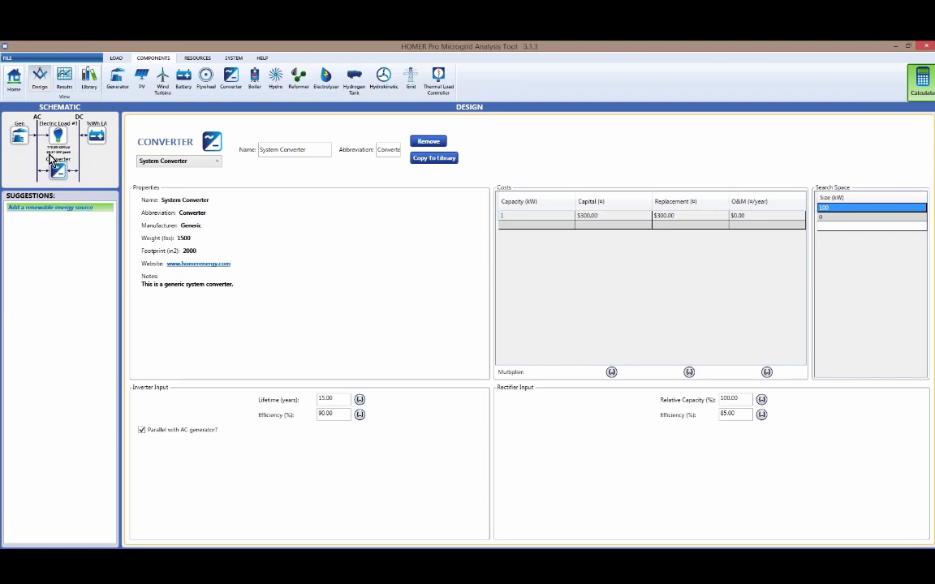
type("24")
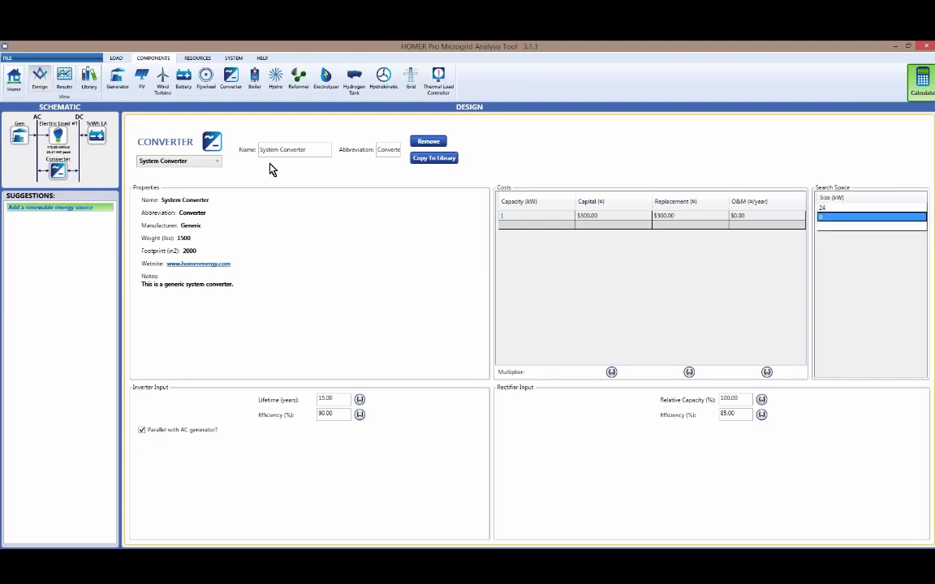
key("Return")
left_click(828, 209)
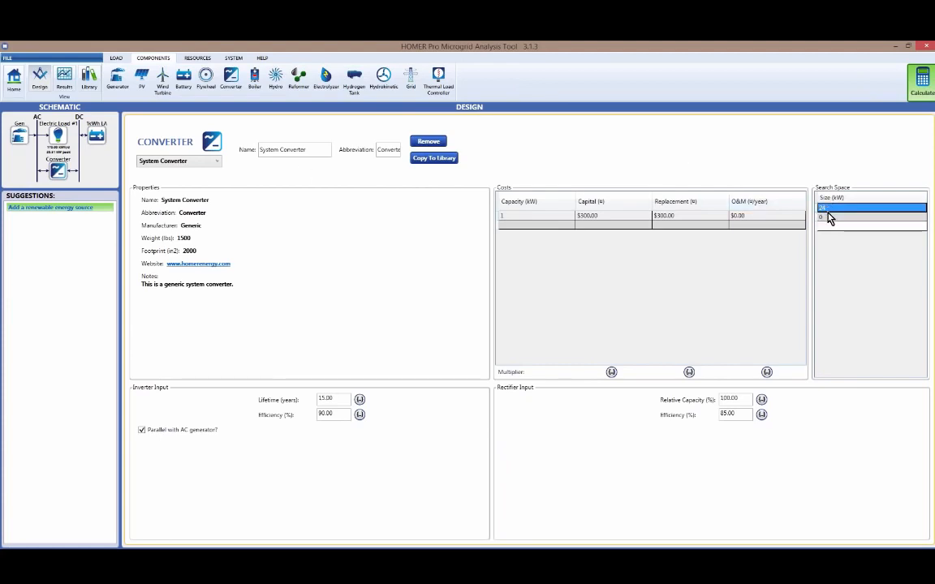
left_click(828, 217)
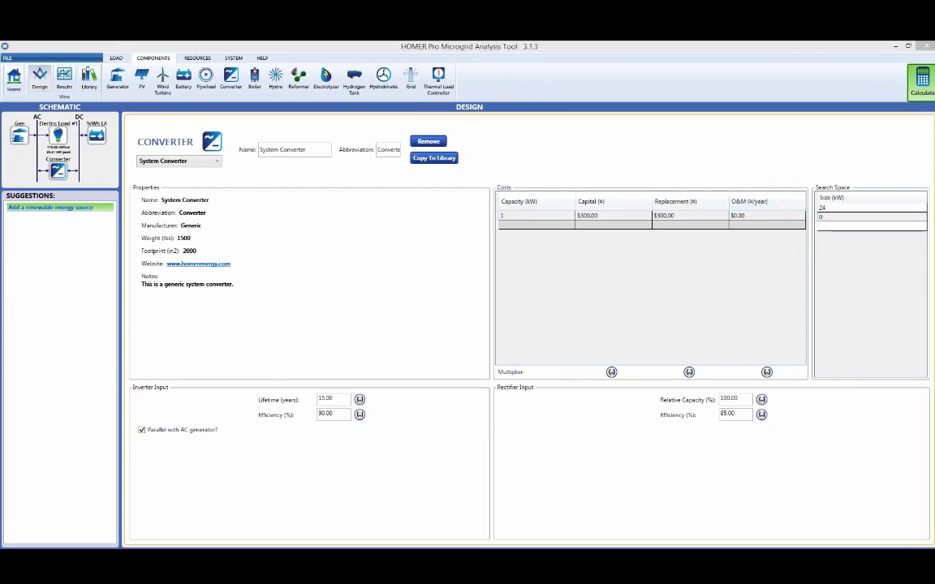
left_click(832, 217)
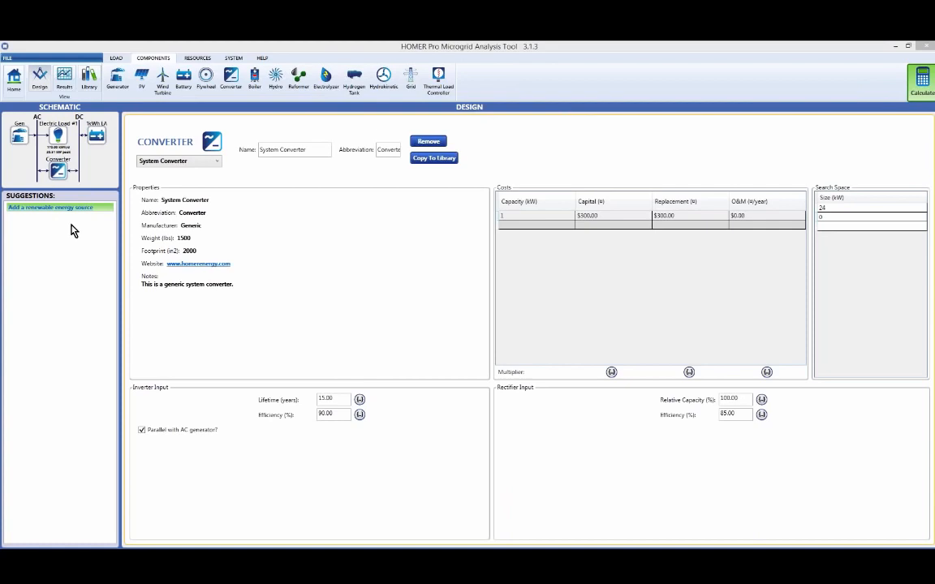
Add a Generic flat plate PV to the model
left_click(141, 84)
left_click(203, 147)
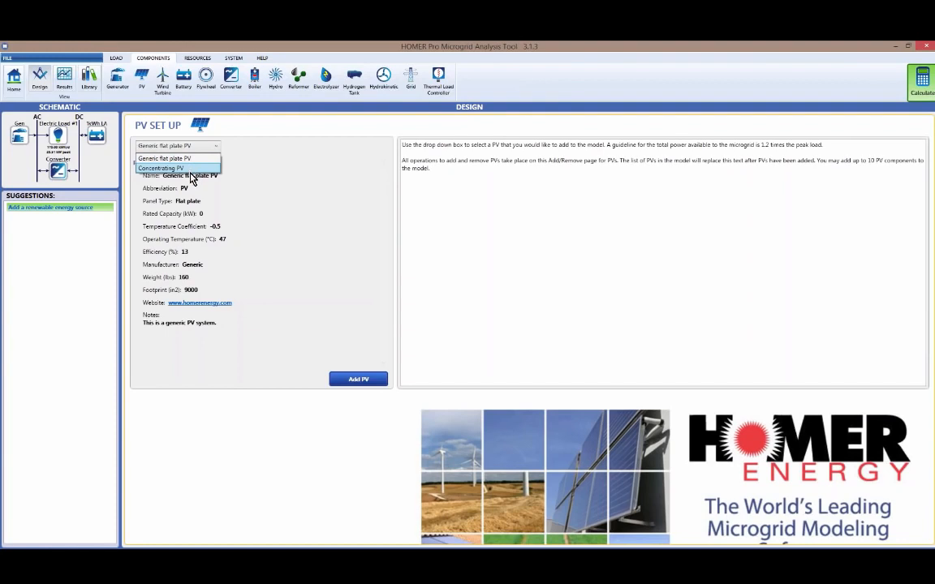
left_click(170, 159)
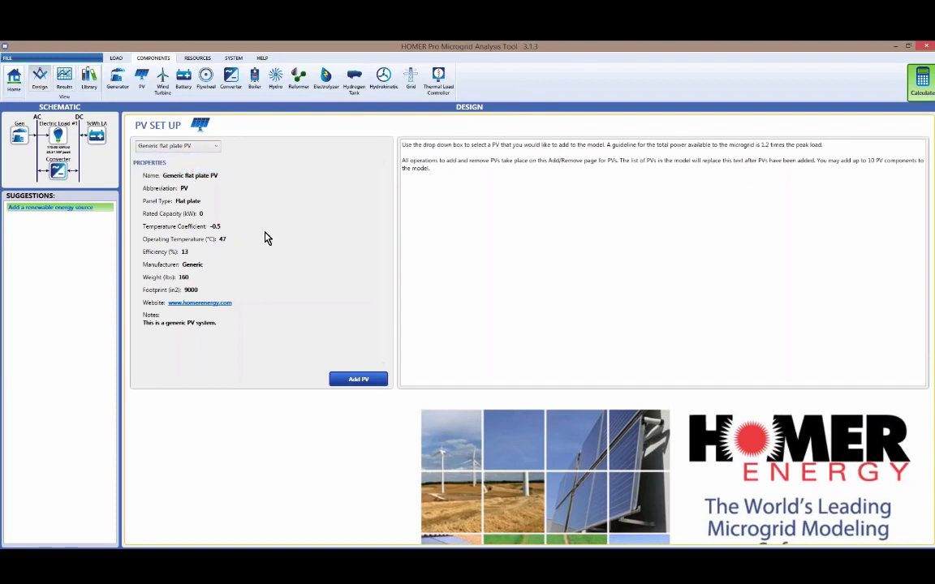
left_click(355, 381)
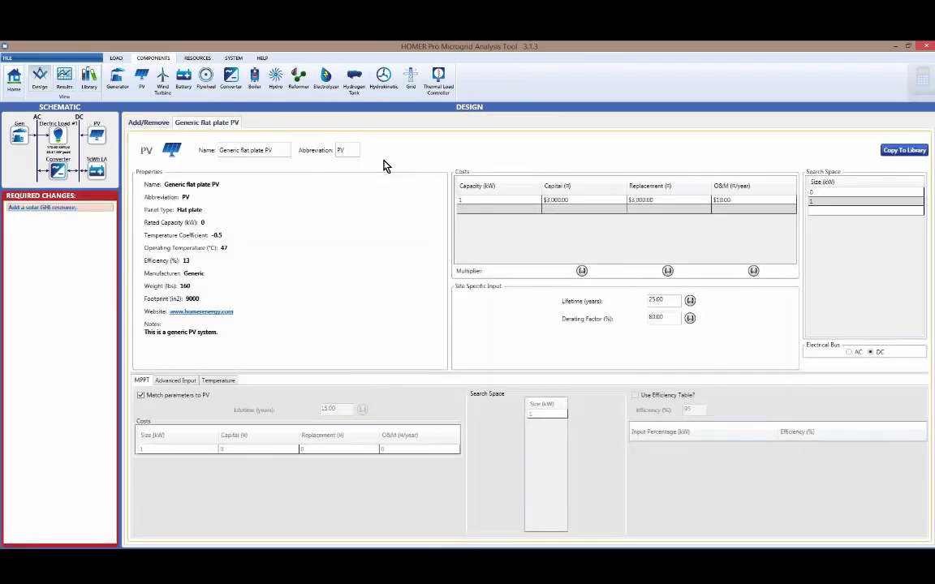
Add a second Generic flat plate PV to the model and remove it again
left_click(154, 123)
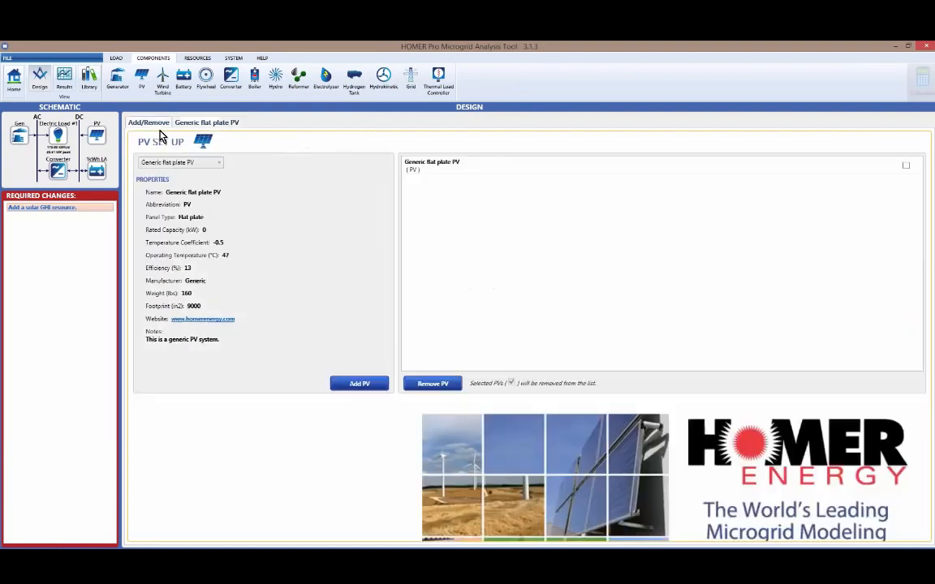
left_click(360, 383)
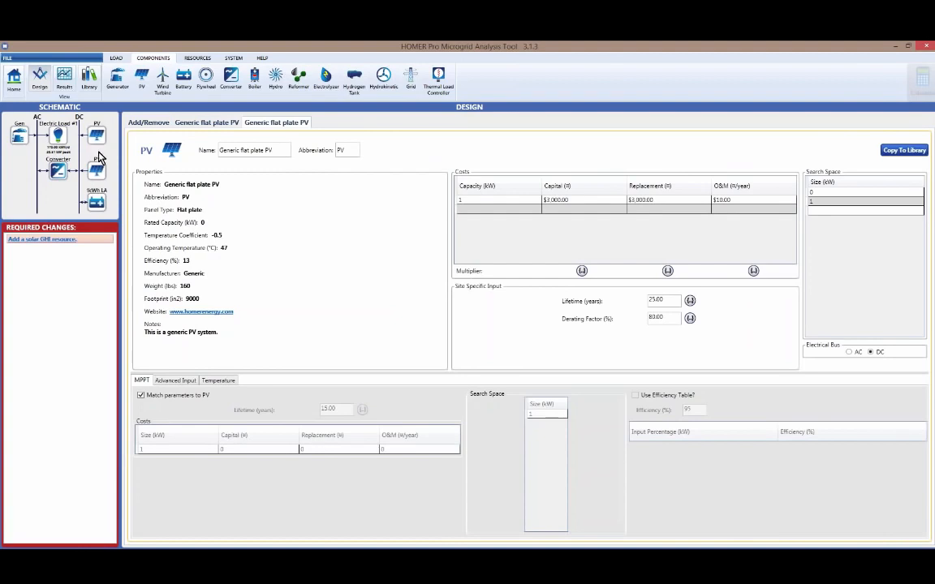
left_click(150, 123)
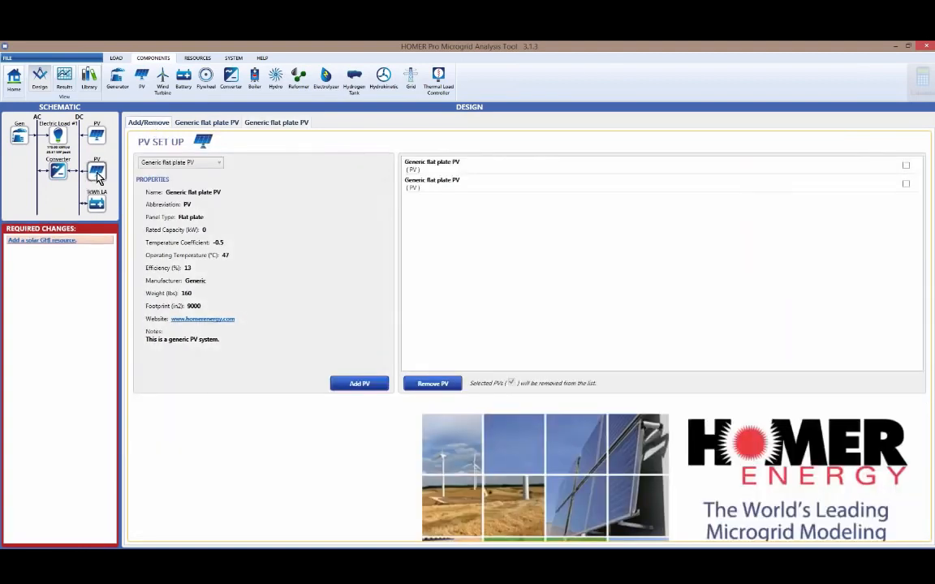
left_click(905, 184)
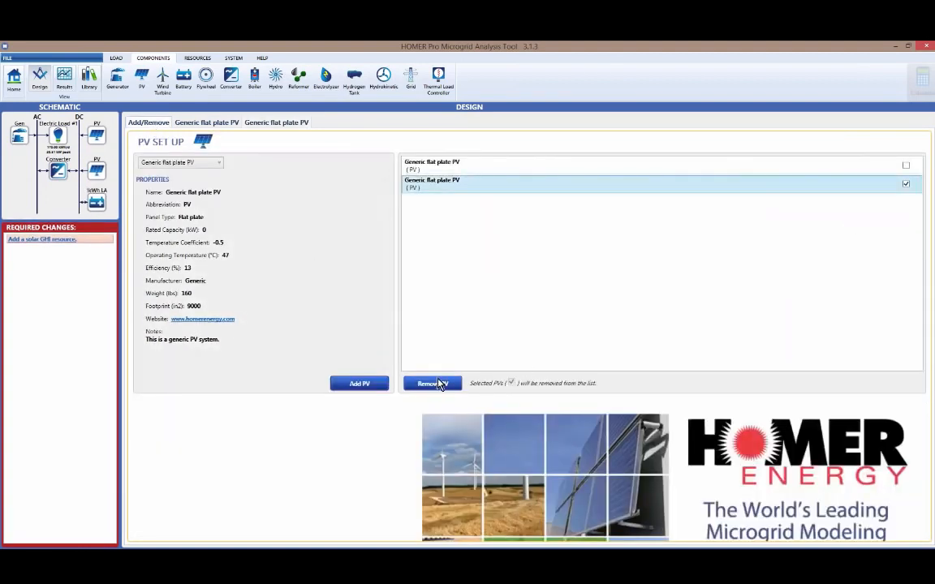
left_click(433, 383)
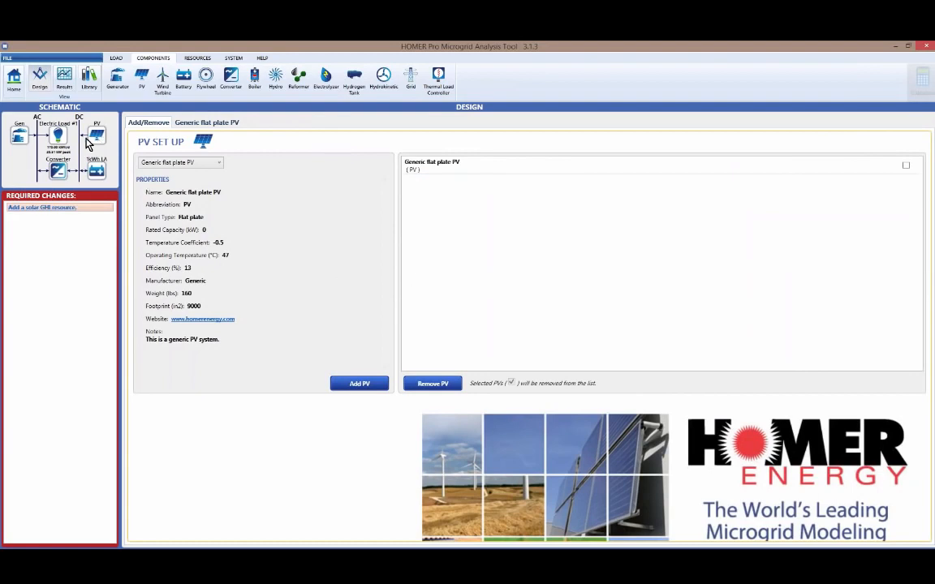
Set the flat plate PV search space to 10, 20, 30, 40 and 50 kW alongside the zero option
left_click(190, 122)
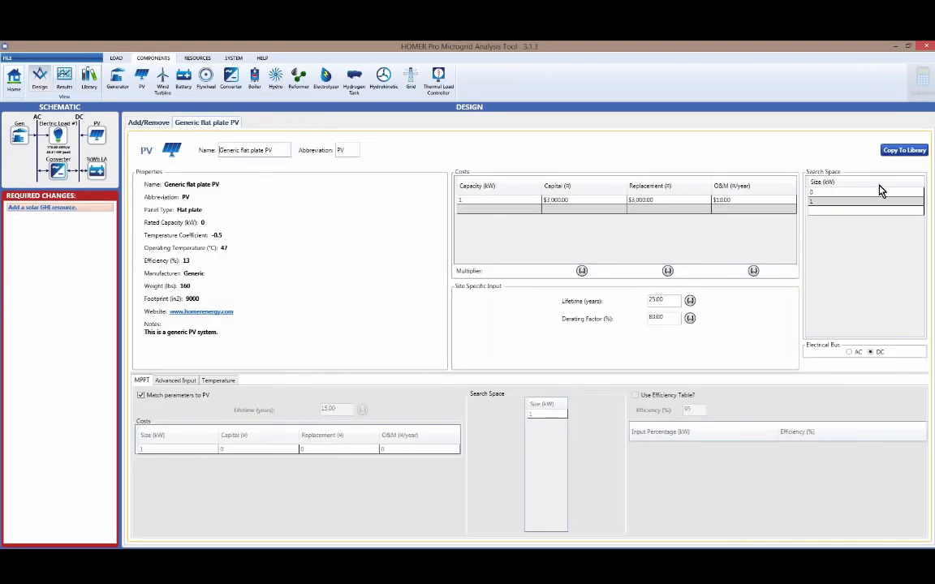
left_click(828, 202)
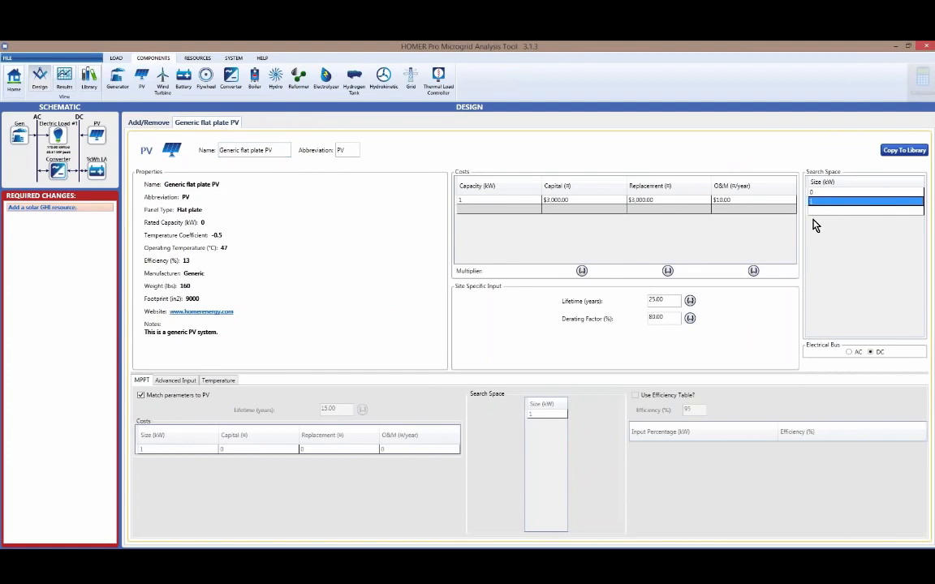
type("0")
key("Return")
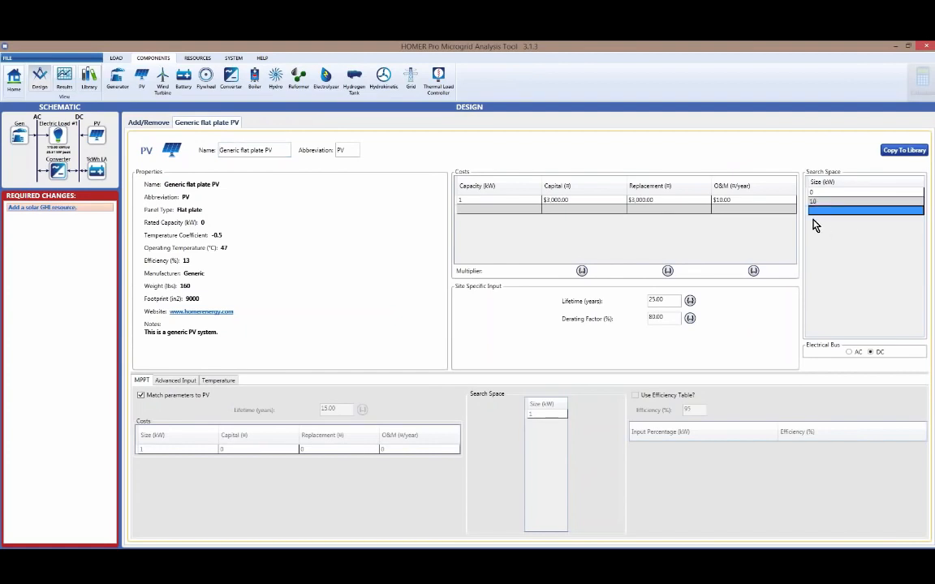
type("20")
key("Return")
type("30")
key("Return")
type("40")
key("Return")
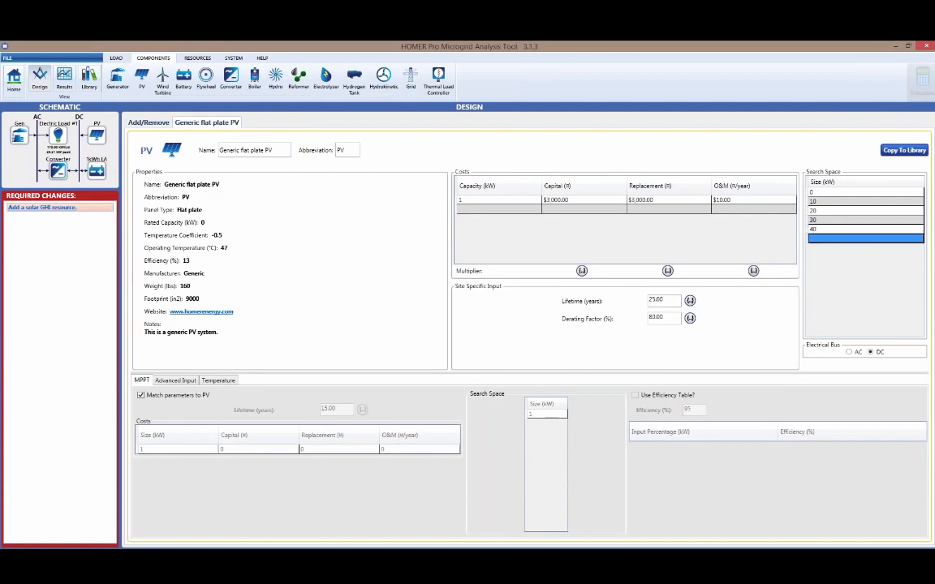
type("50")
key("Return")
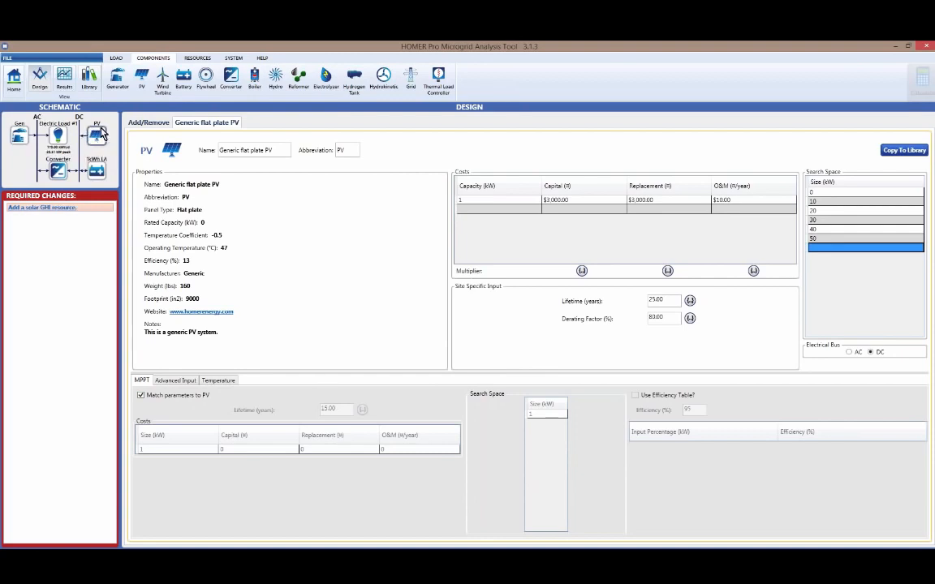
Try the PV on the AC electrical bus and return it to the DC bus
left_click(849, 352)
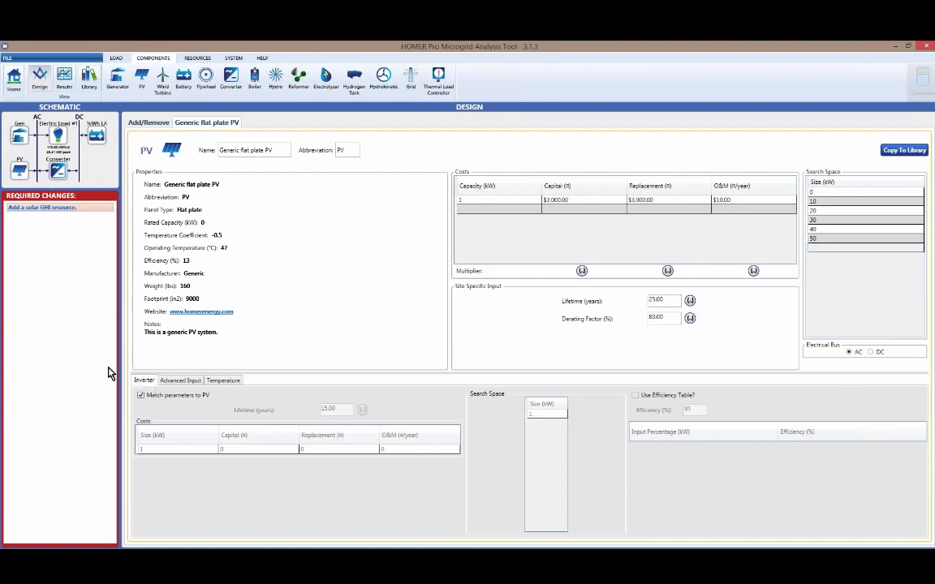
left_click(871, 353)
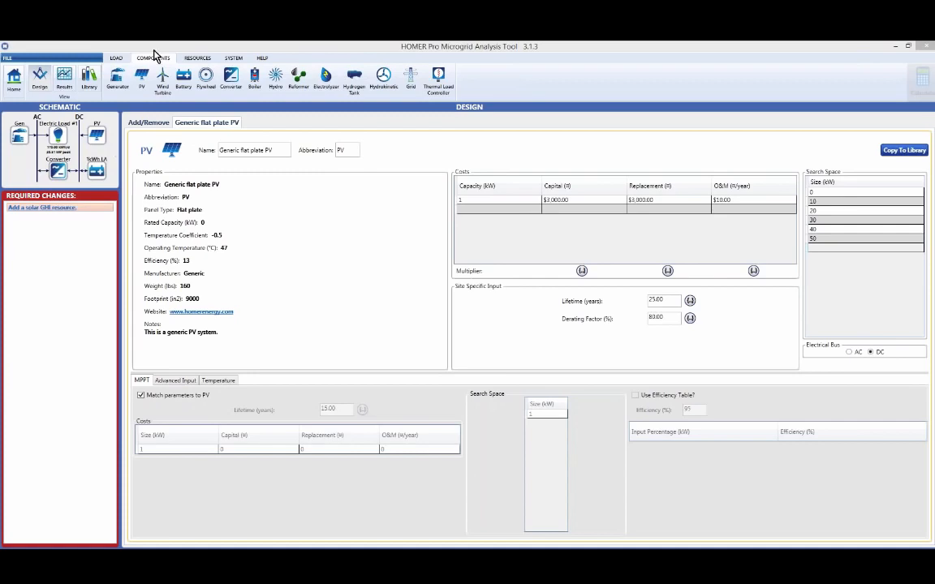
Add a solar GHI resource with monthly averages downloaded from the internet and check its data source notes
left_click(195, 59)
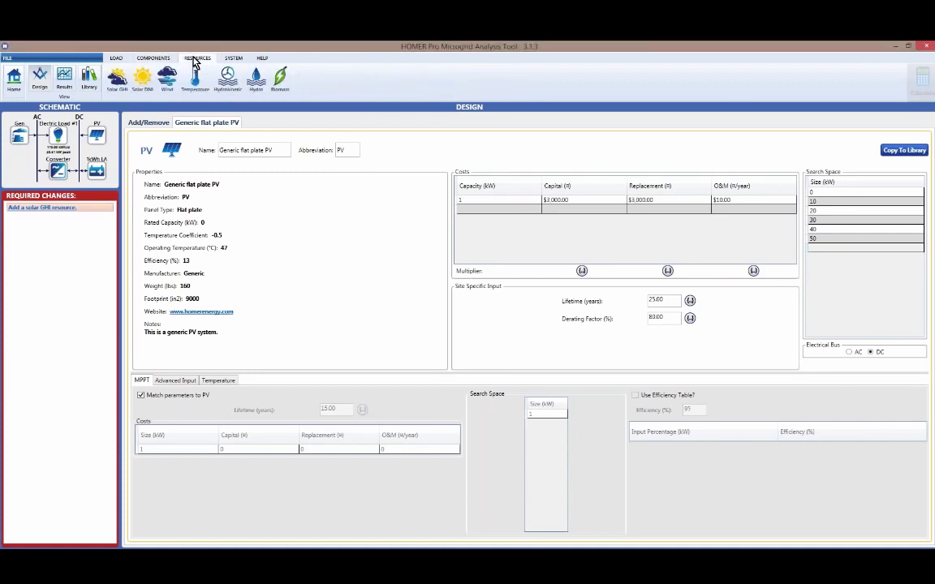
left_click(115, 81)
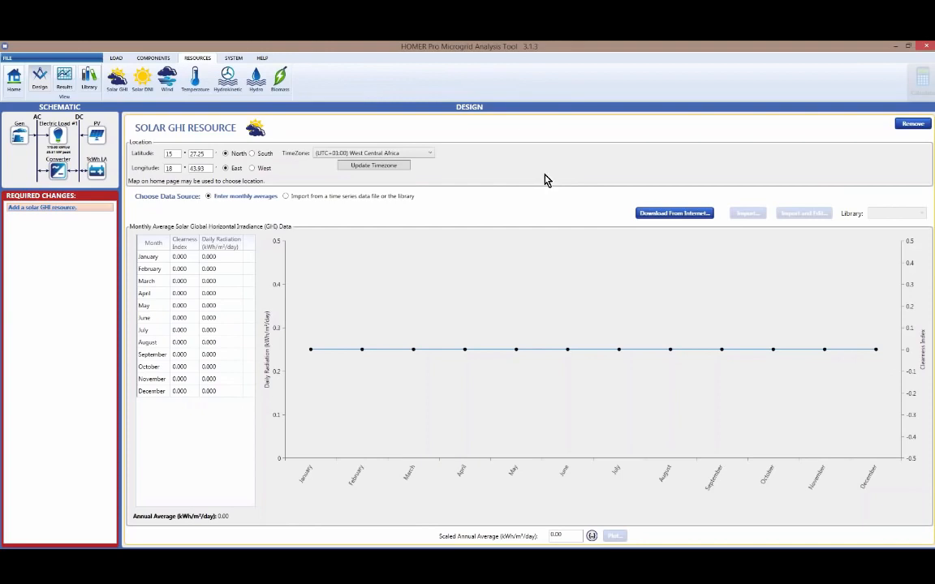
left_click(676, 216)
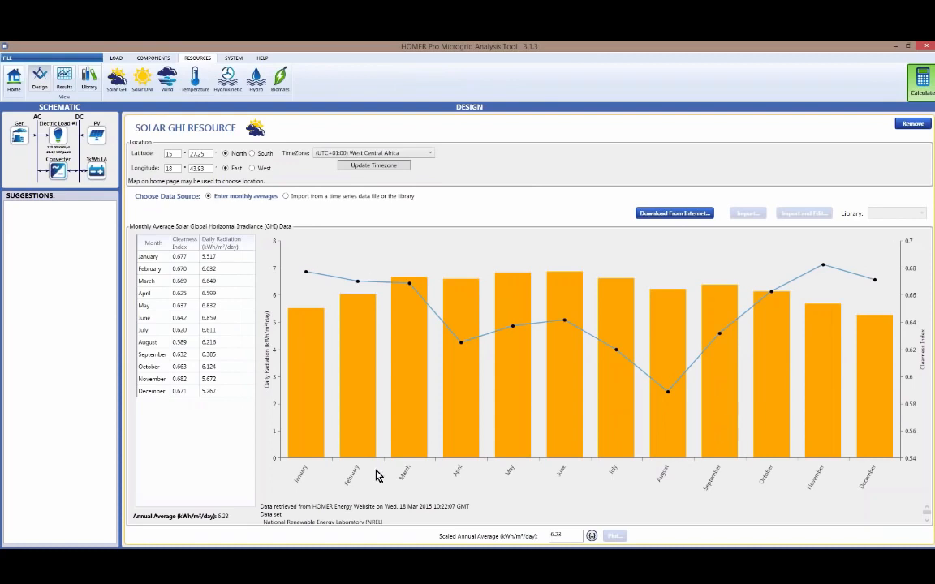
scroll(388, 513, "down", 1)
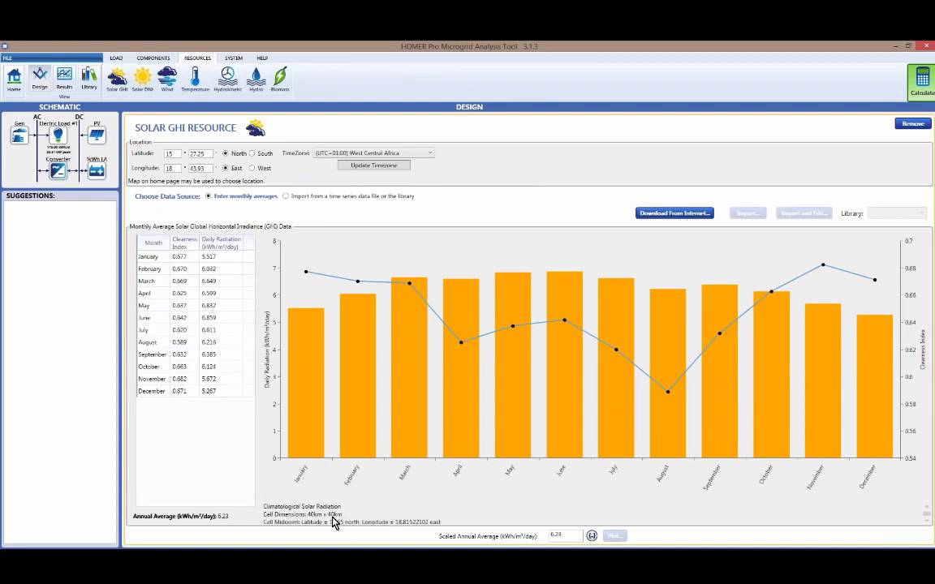
scroll(333, 520, "up", 1)
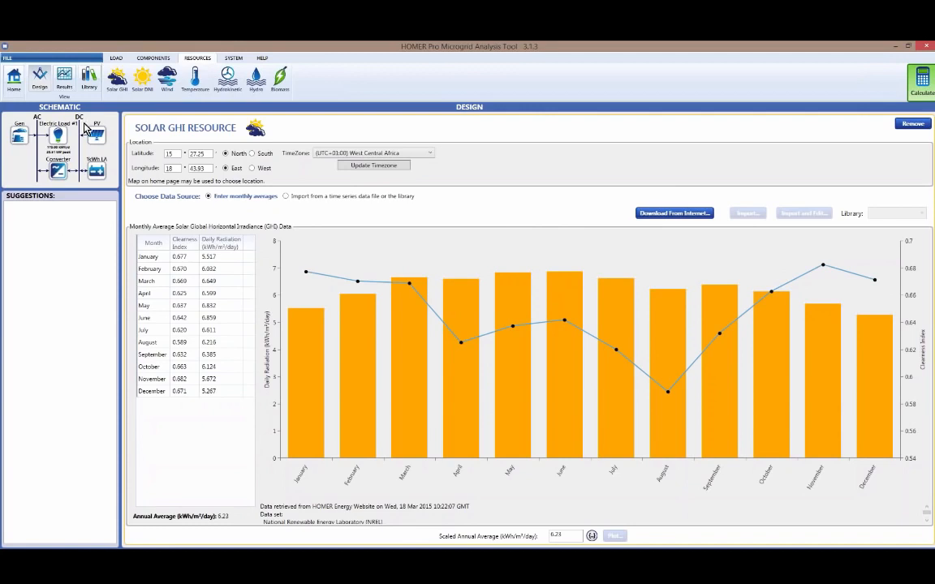
Add a Generic 3 kW wind turbine to the model
left_click(146, 60)
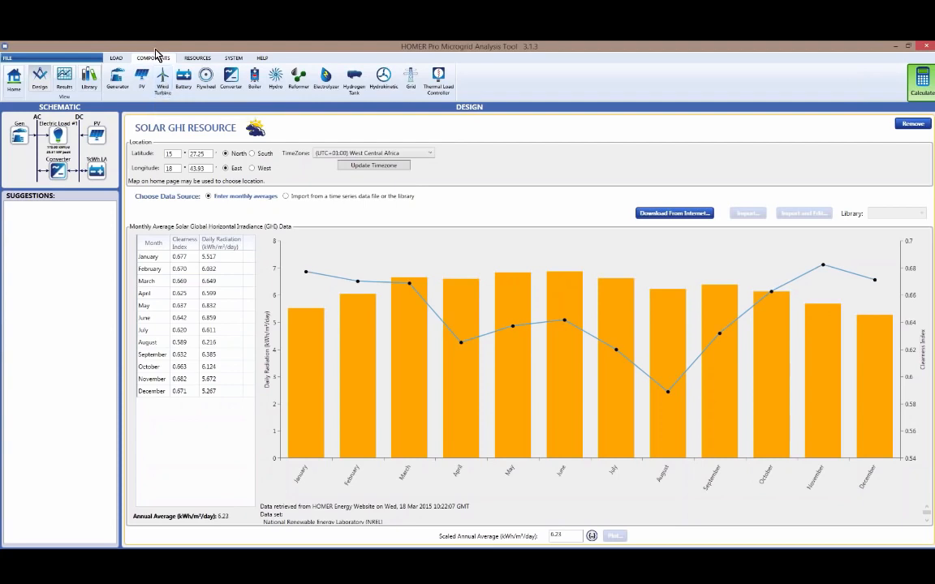
left_click(162, 83)
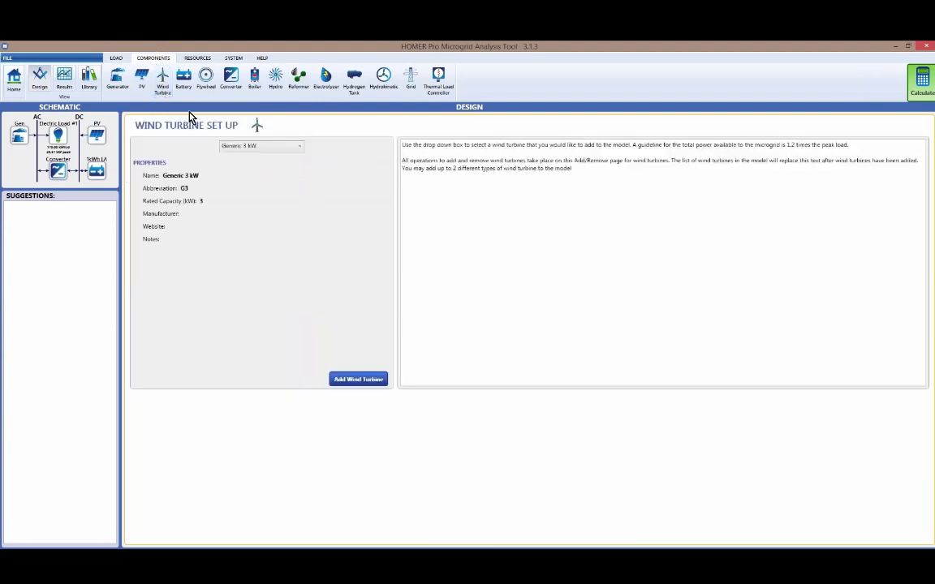
left_click(271, 146)
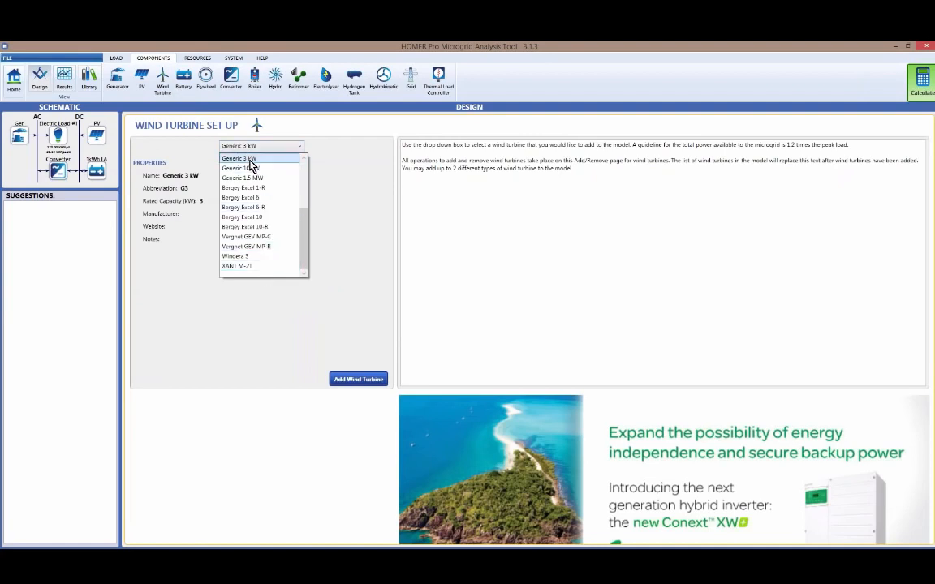
left_click(251, 160)
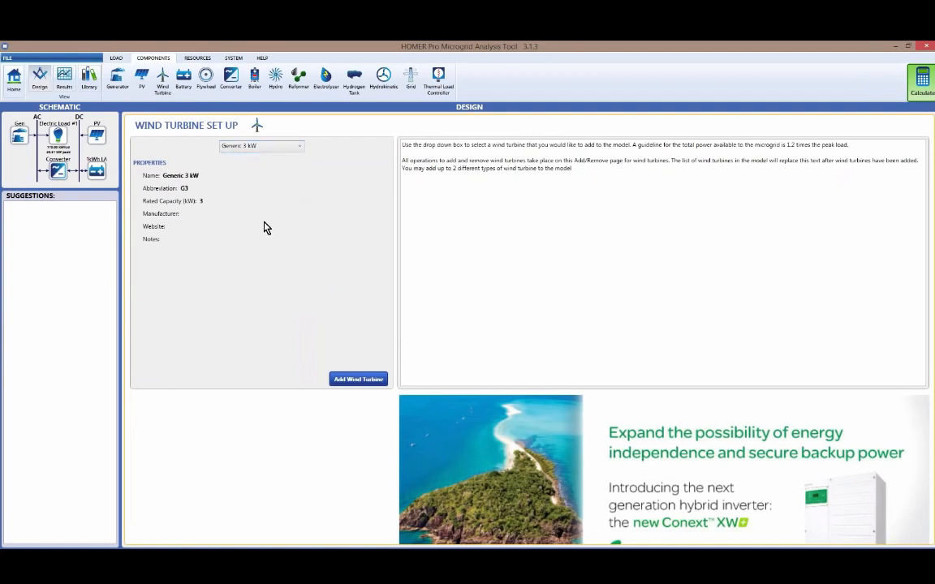
left_click(350, 380)
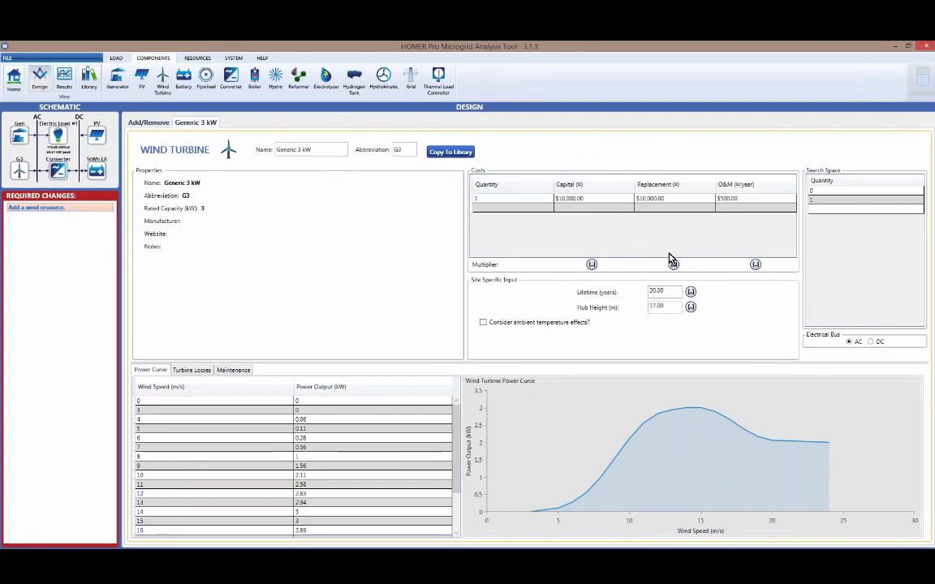
Add quantities 2, 3, 4 and 5 to the wind turbine's search space alongside 0 and 1
left_click(856, 209)
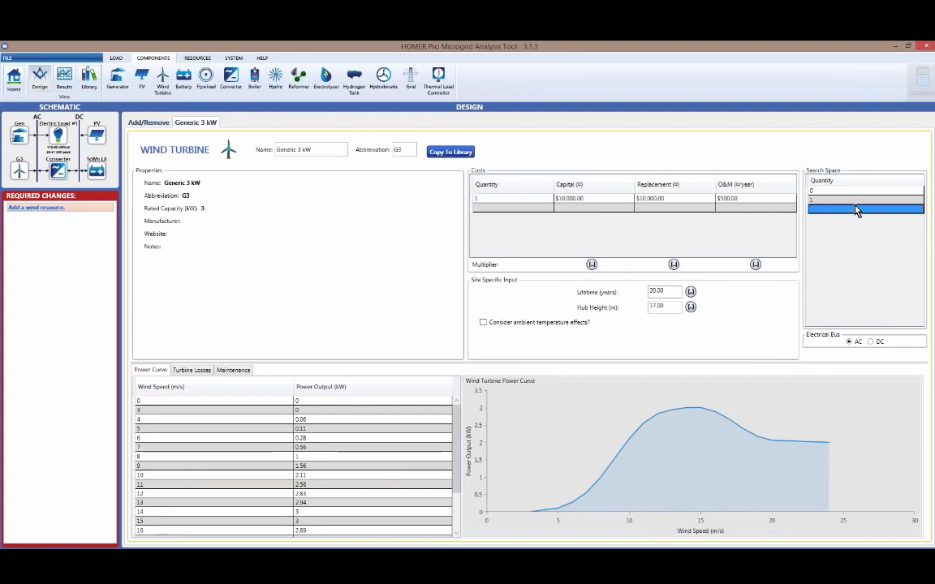
type("2")
key("Return")
type("3")
key("Return")
type("4")
key("Return")
type("5")
key("Return")
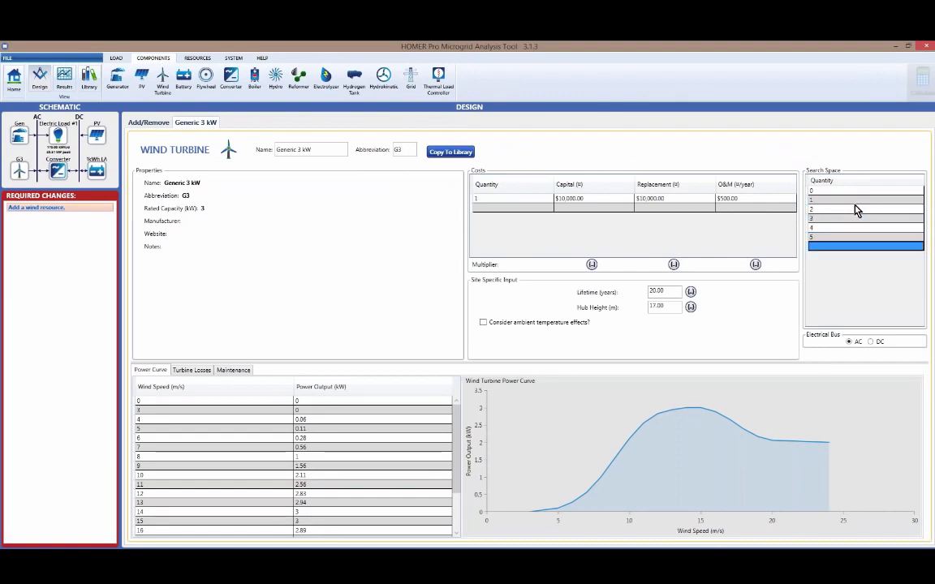
left_click(432, 274)
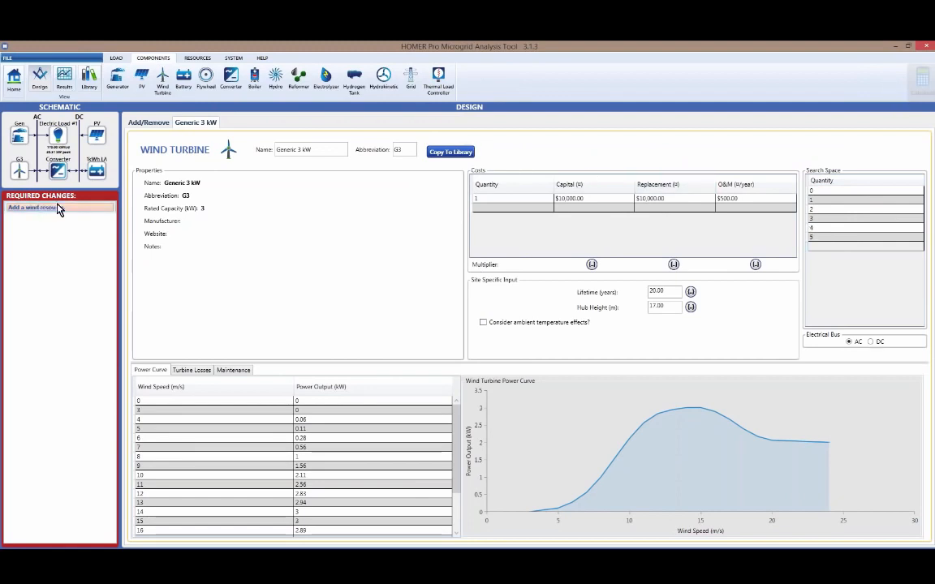
Add a wind resource with a monthly average wind speed of 4 m/s for every month from January to December
left_click(187, 60)
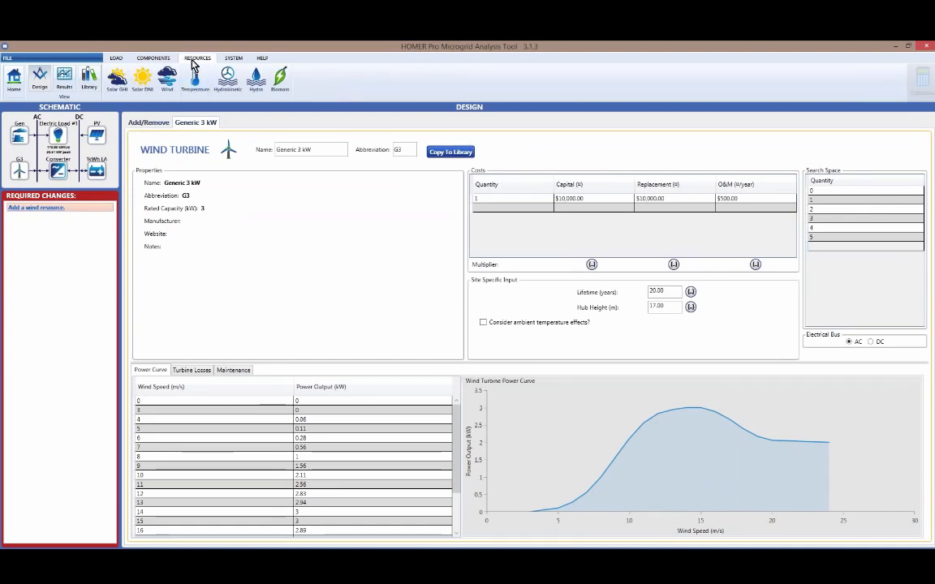
left_click(169, 95)
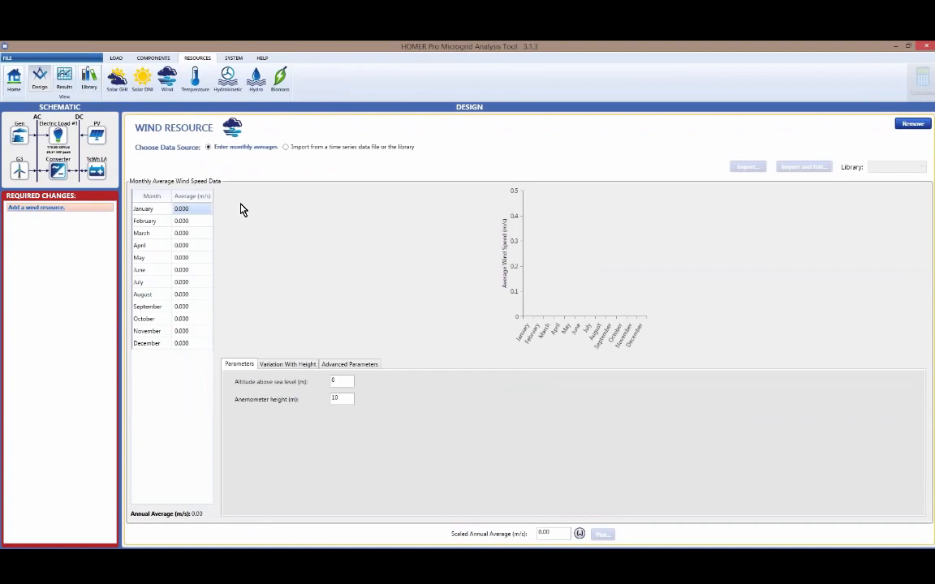
type("4 4 4 4 4 4")
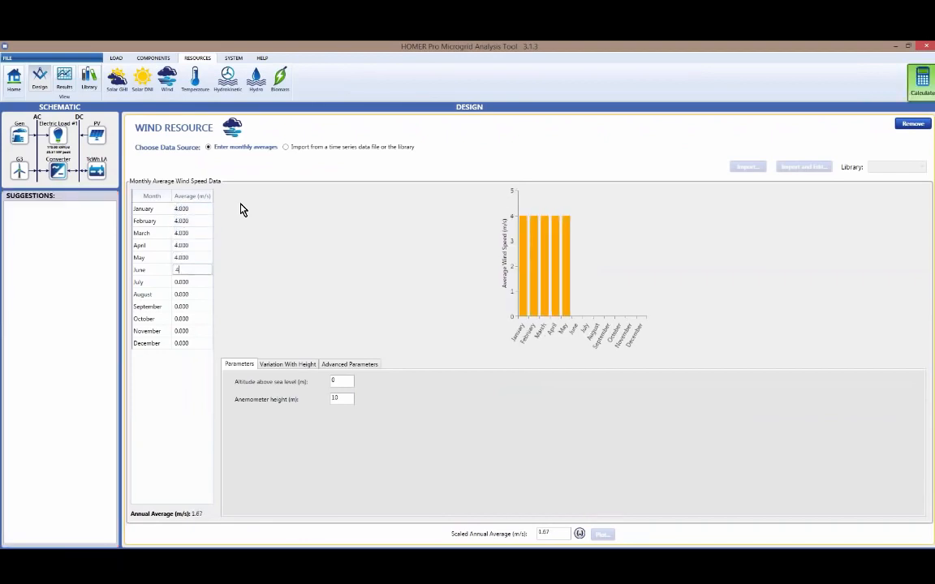
type(" 4 4 4 4 4 4")
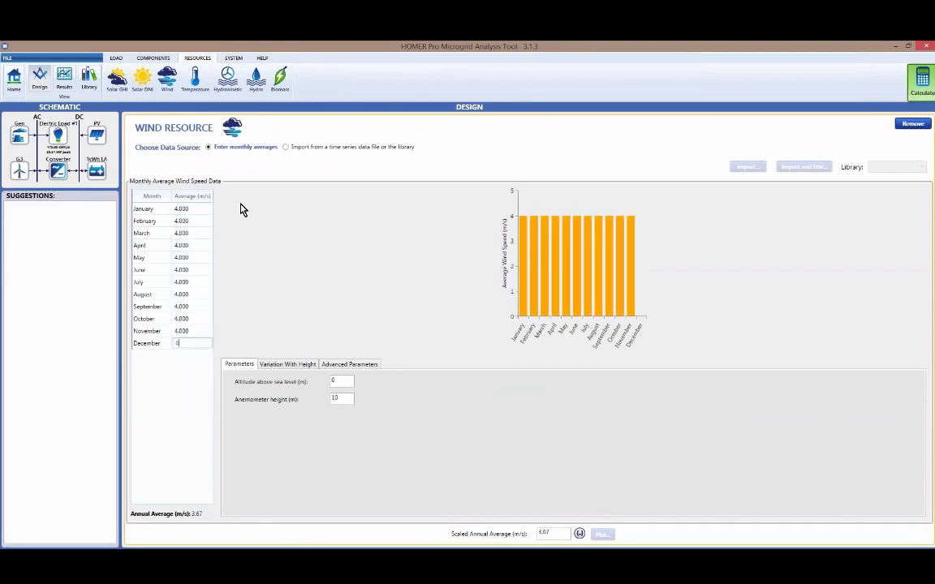
left_click(201, 221)
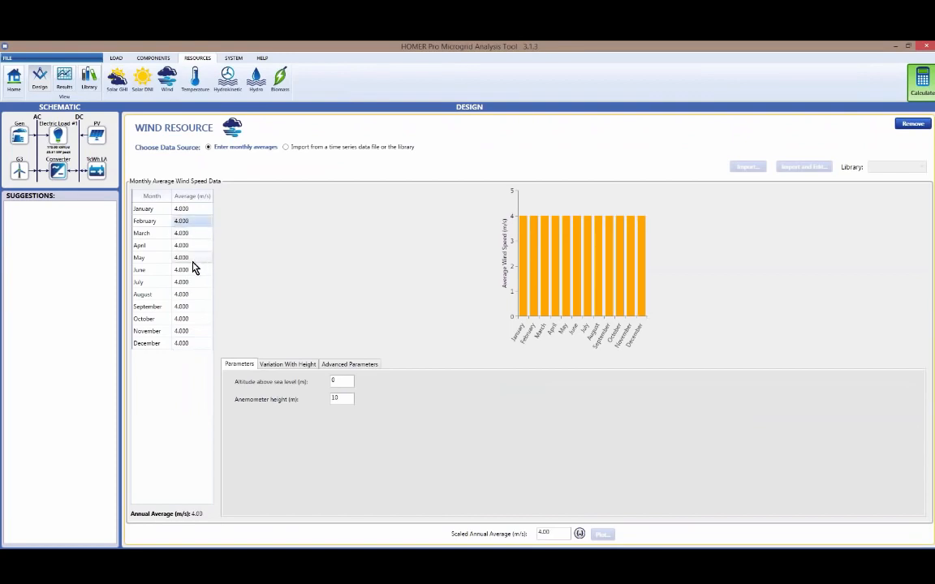
left_click(185, 209)
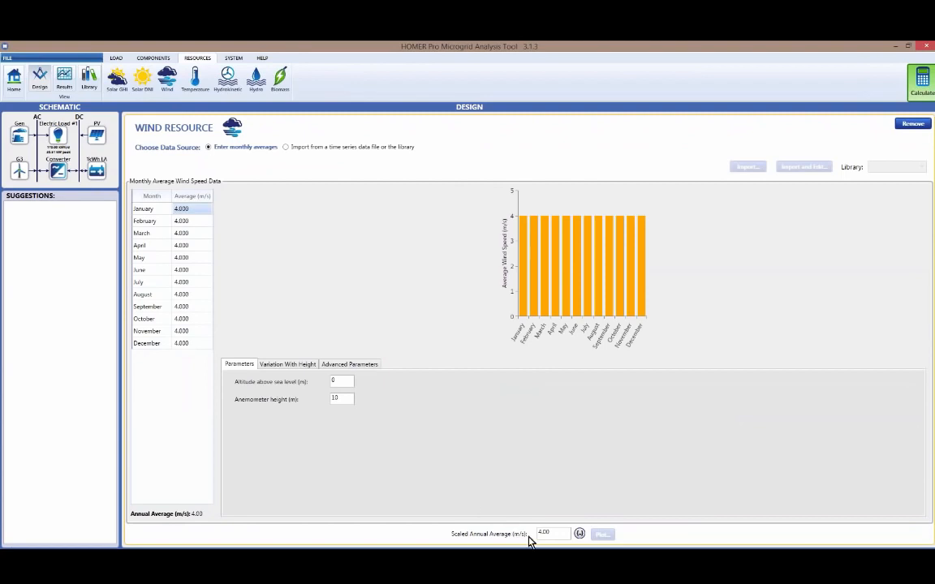
Add 5, 6 and 7 m/s as sensitivity values for the wind resource's scaled annual average
left_click(579, 533)
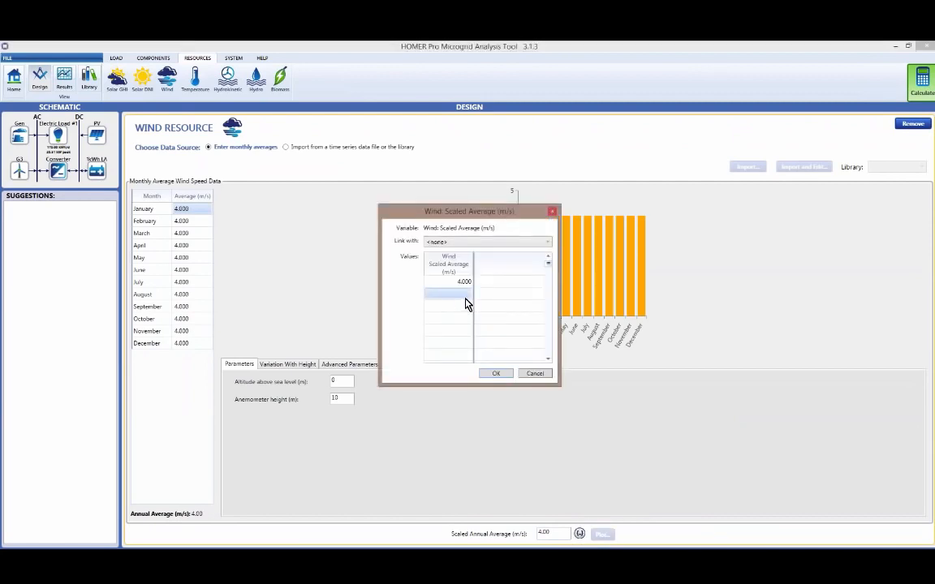
type("5")
key("Return")
type("6")
key("Return")
type("7")
key("Return")
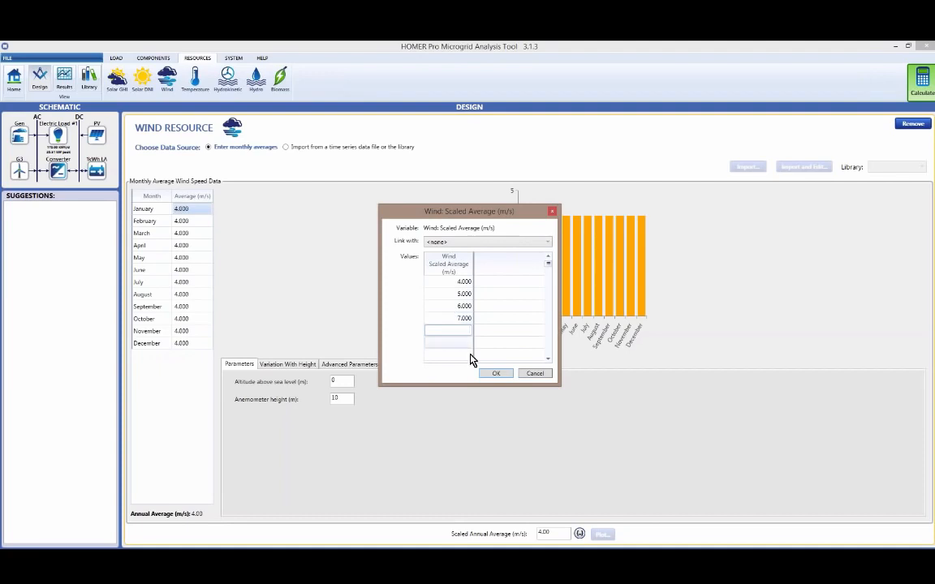
left_click(493, 374)
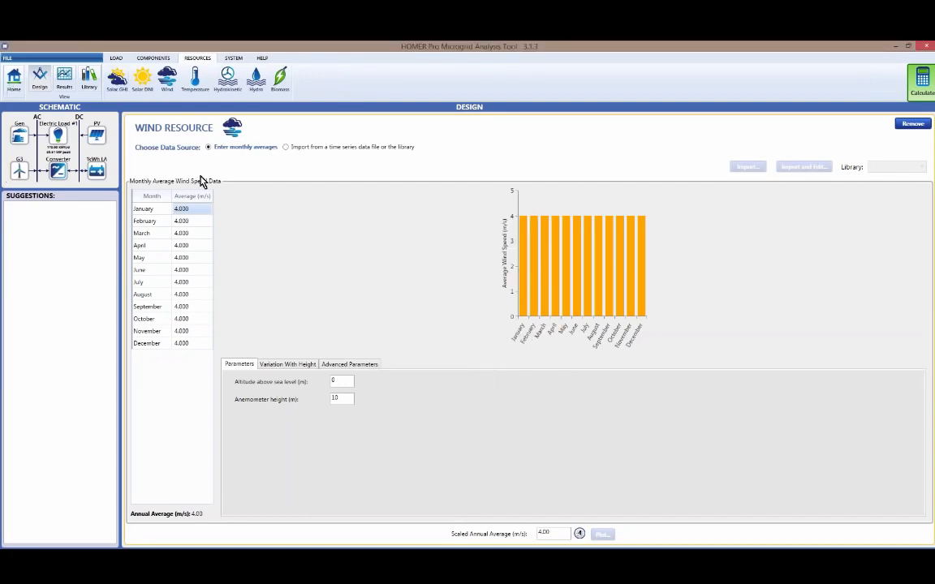
Calculate the mini-grid model and check the flat plate PV's advanced inputs in the design
left_click(921, 81)
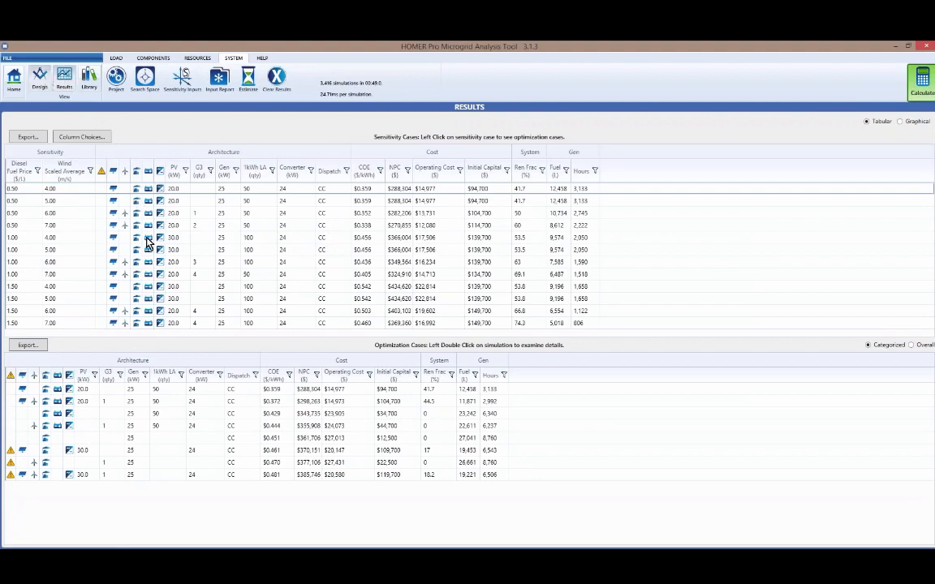
left_click(39, 79)
left_click(93, 132)
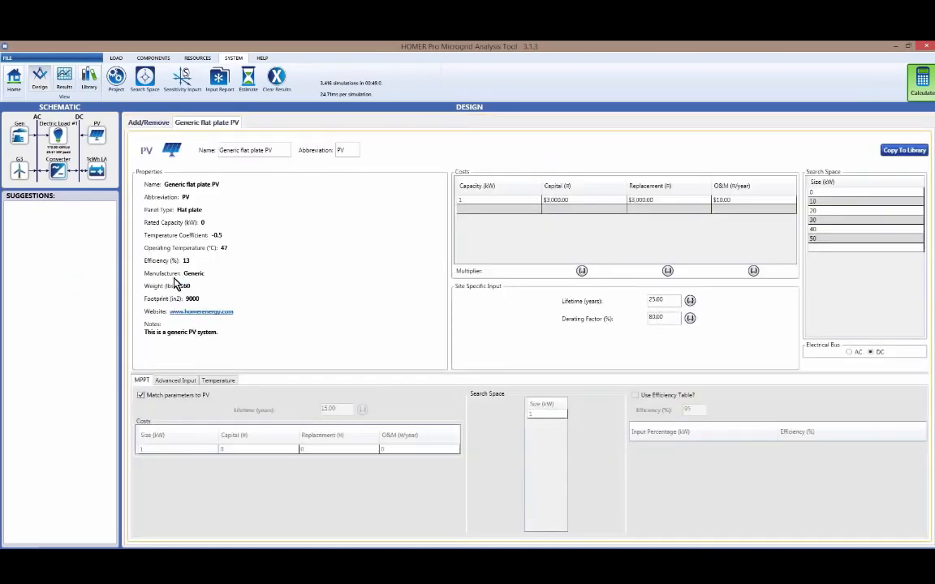
left_click(179, 381)
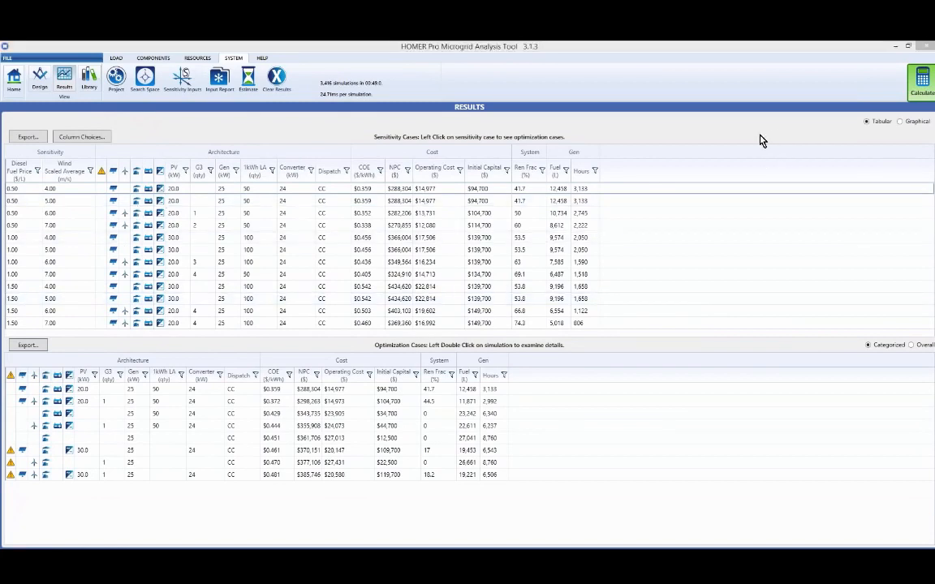
View the results as a graph of optimal system type by diesel price and wind speed, and return to the tabular view
left_click(900, 123)
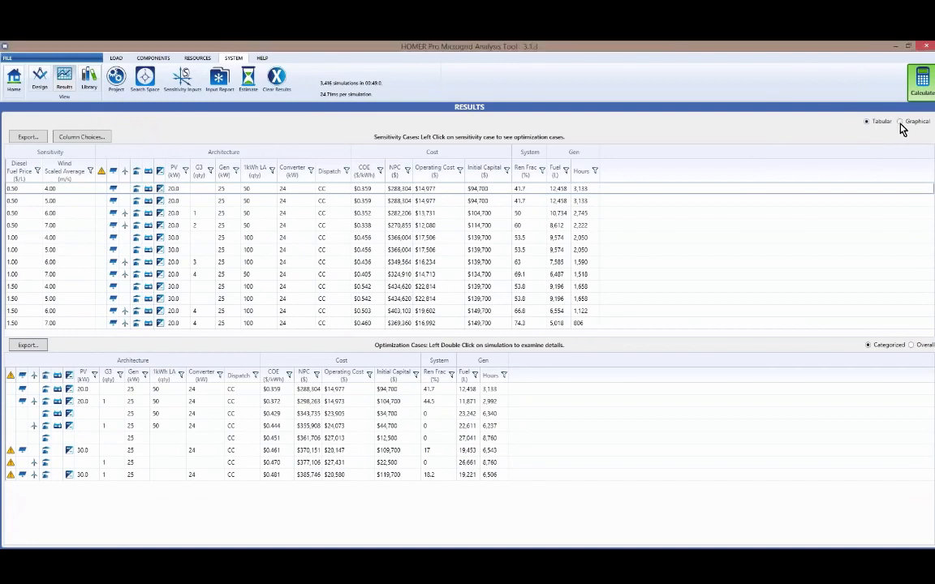
left_click(899, 121)
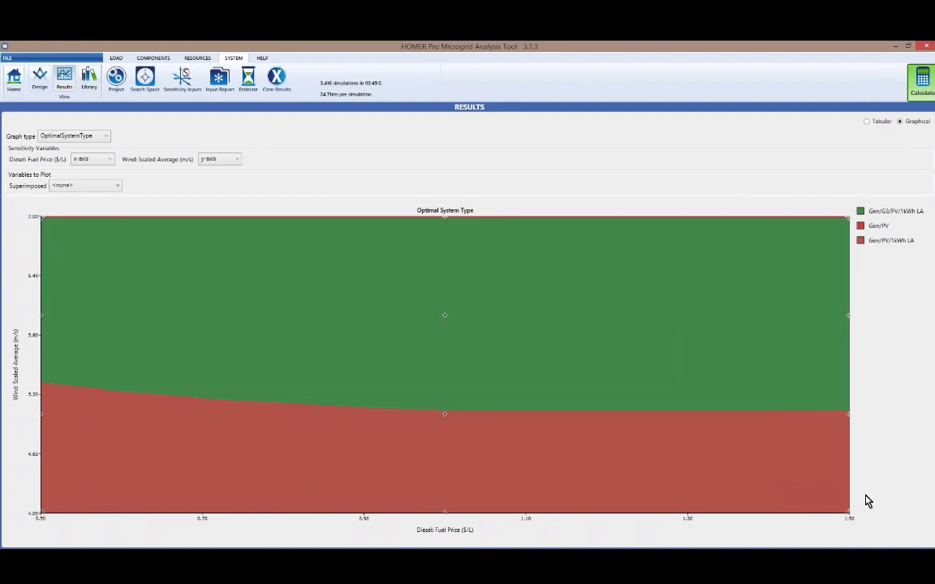
left_click(866, 122)
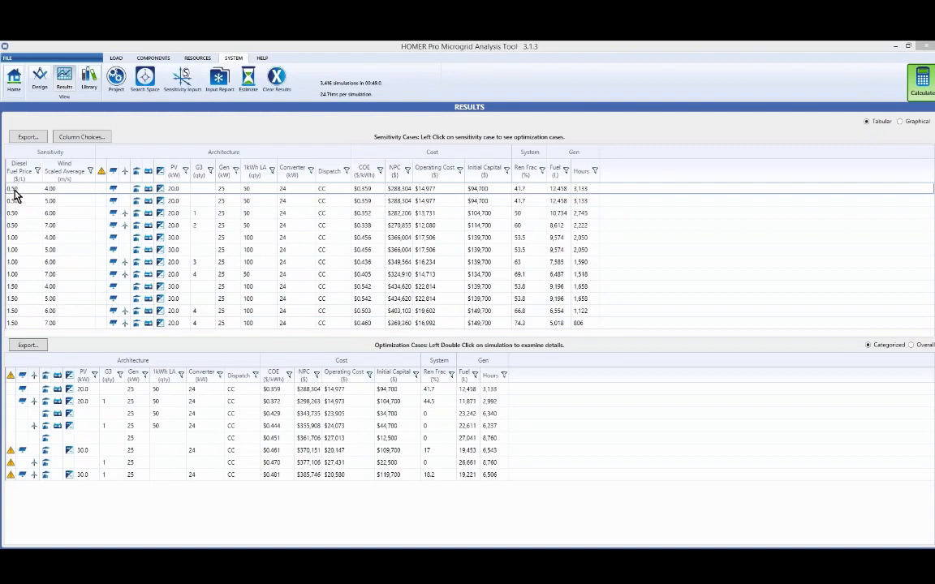
Show the optimization cases for 0.50 $/L diesel with 4.00 m/s wind, and for 1.00 $/L diesel with 6.00 m/s wind
left_click(88, 191)
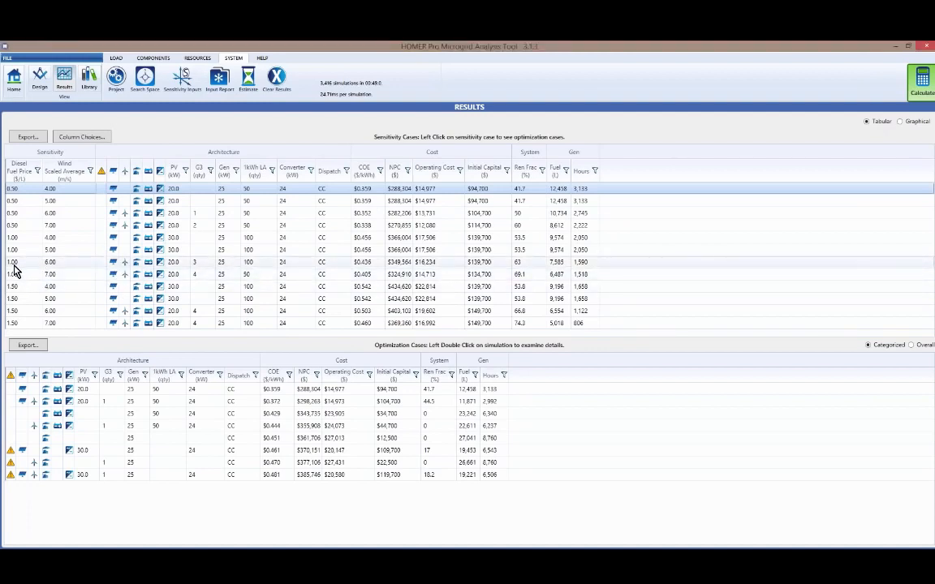
left_click(57, 267)
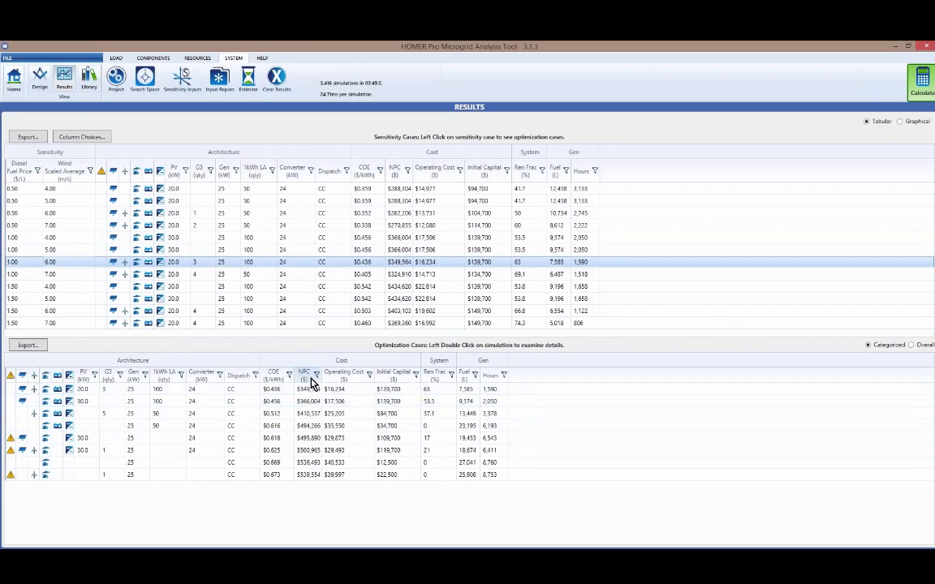
Filter the optimization cases to an initial capital less than or equal to 50000, and clear the filter again
left_click(416, 375)
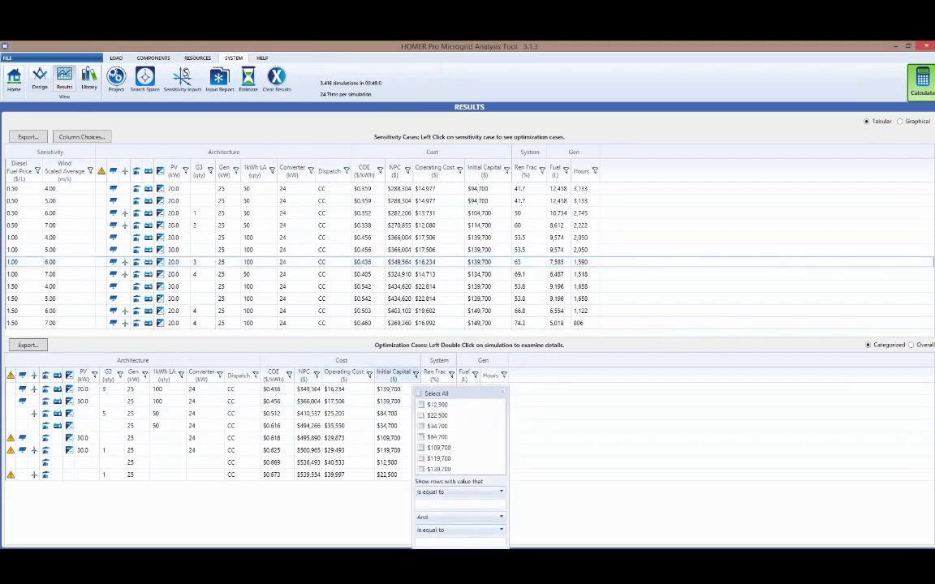
left_click(425, 492)
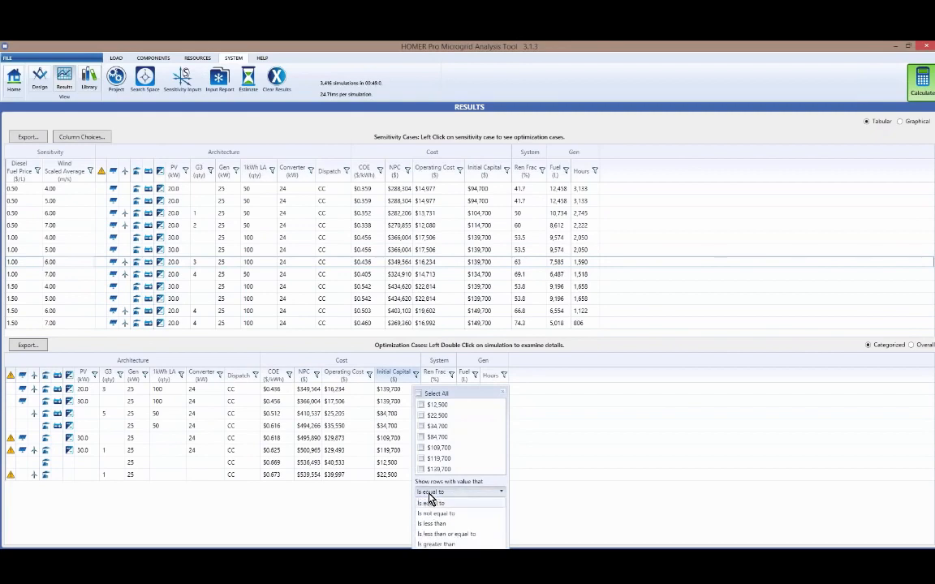
left_click(426, 543)
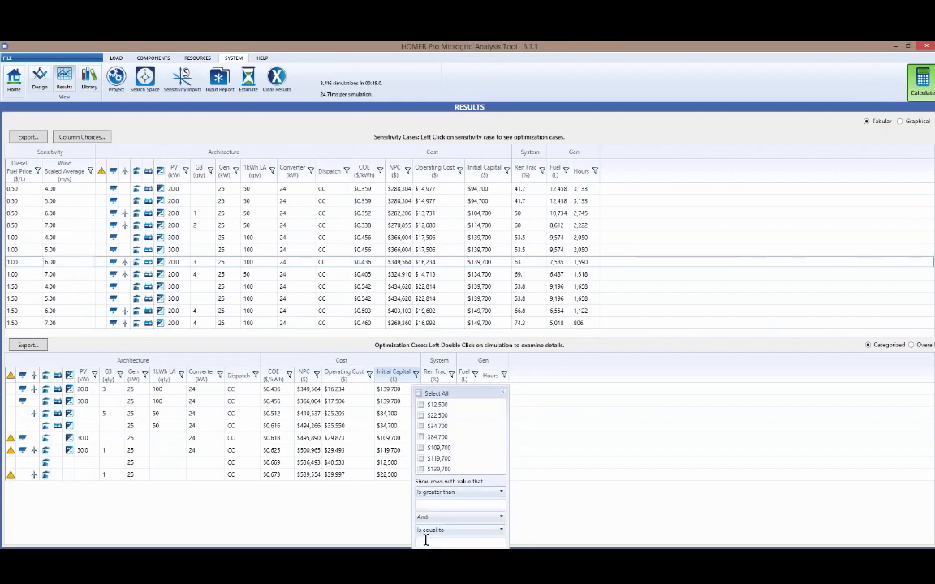
left_click(435, 492)
left_click(428, 528)
left_click(430, 506)
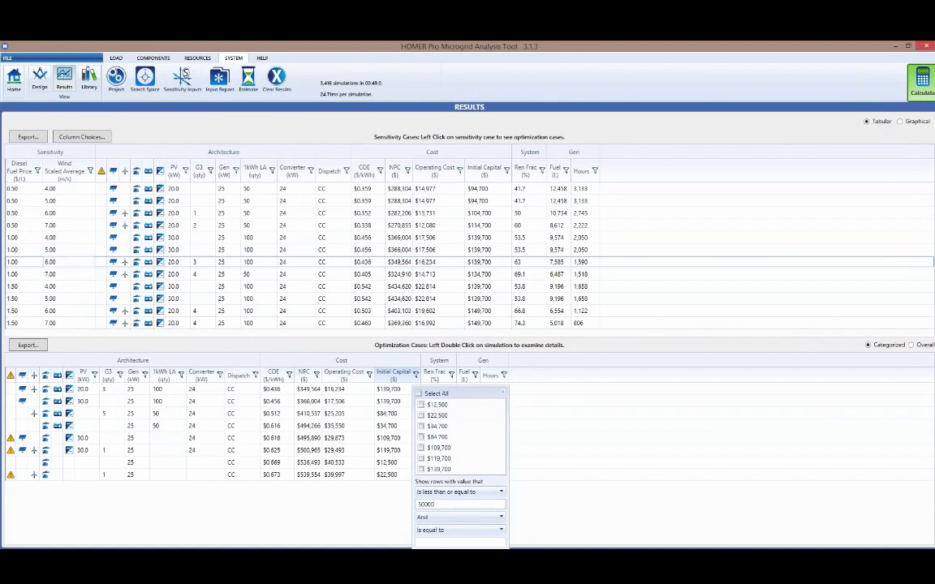
left_click(437, 554)
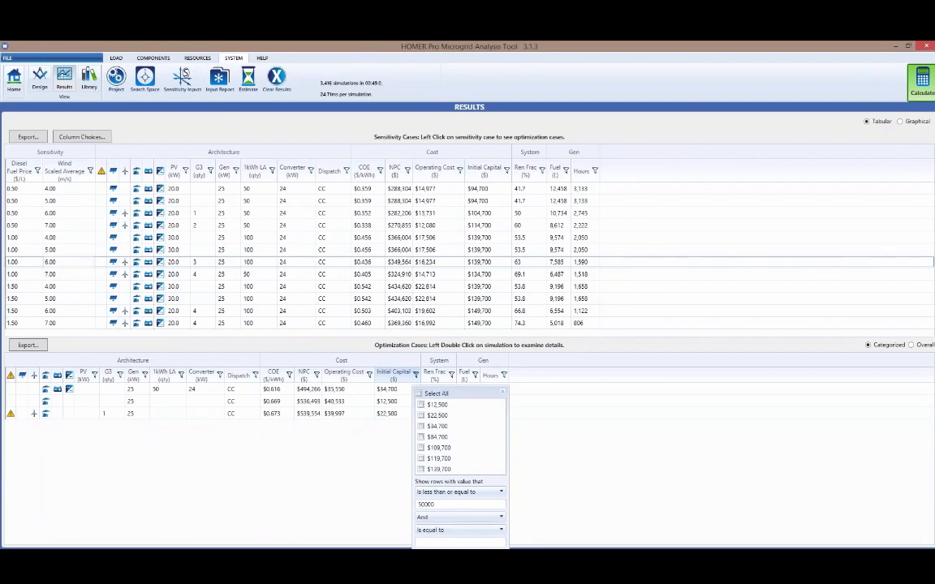
left_click(477, 549)
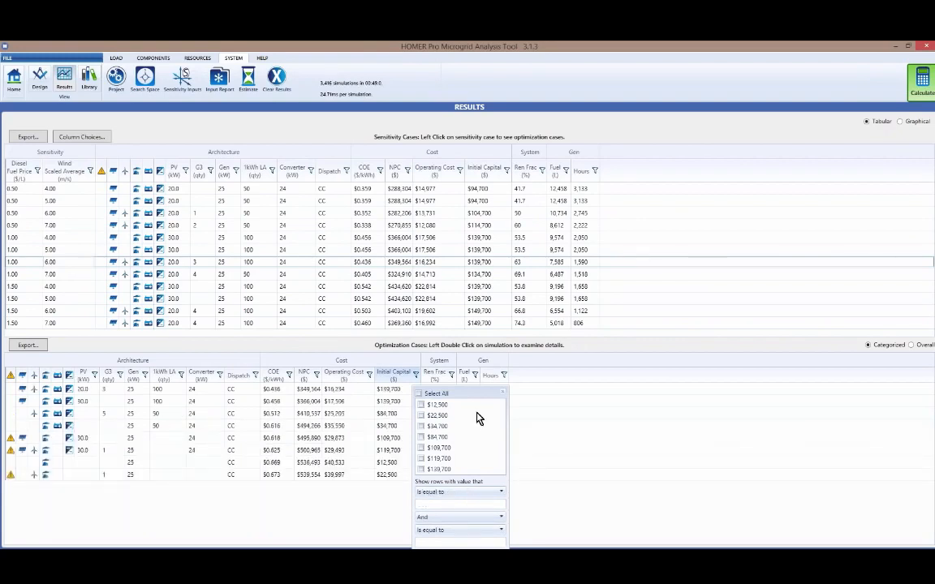
left_click(502, 392)
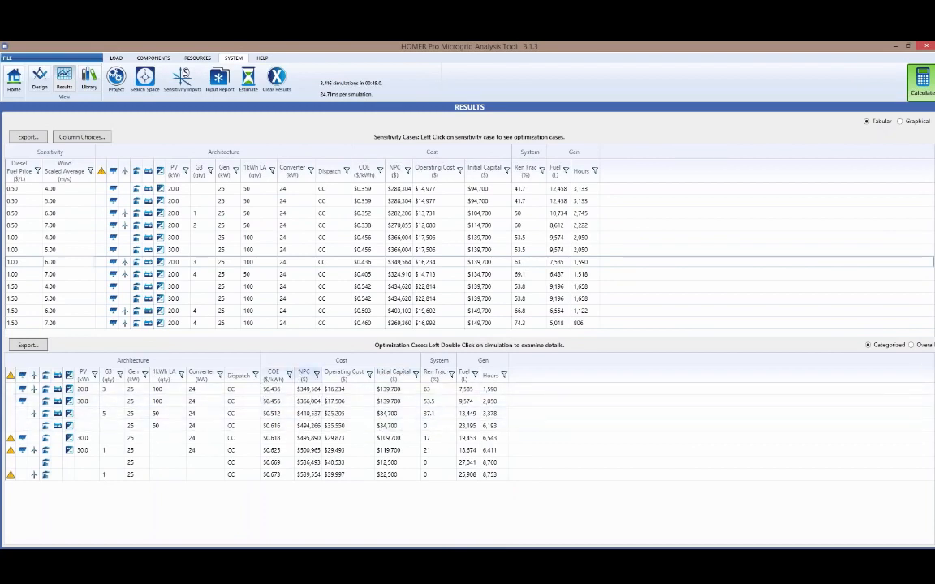
Sort the optimization cases by initial capital in ascending and descending order, and by renewable fraction from highest to lowest
left_click(397, 375)
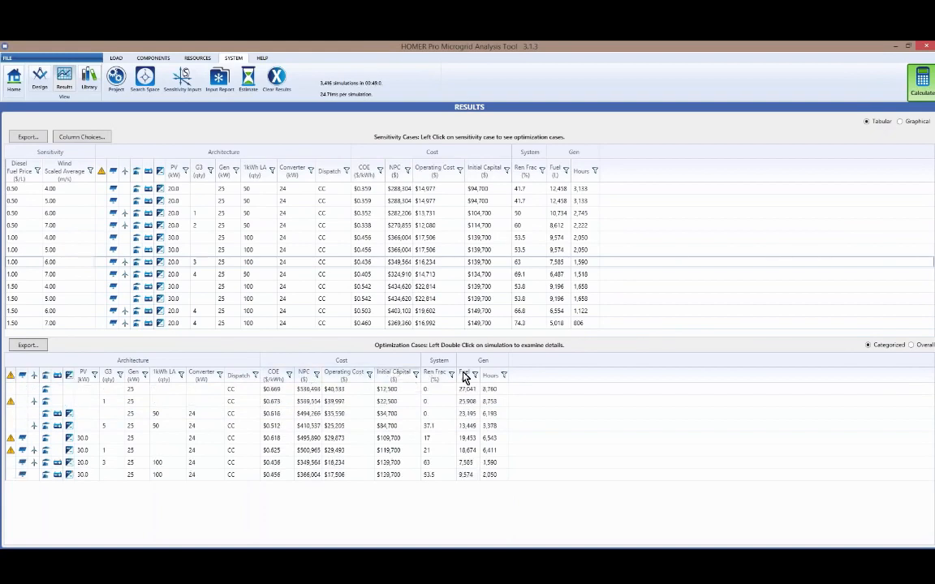
left_click(388, 378)
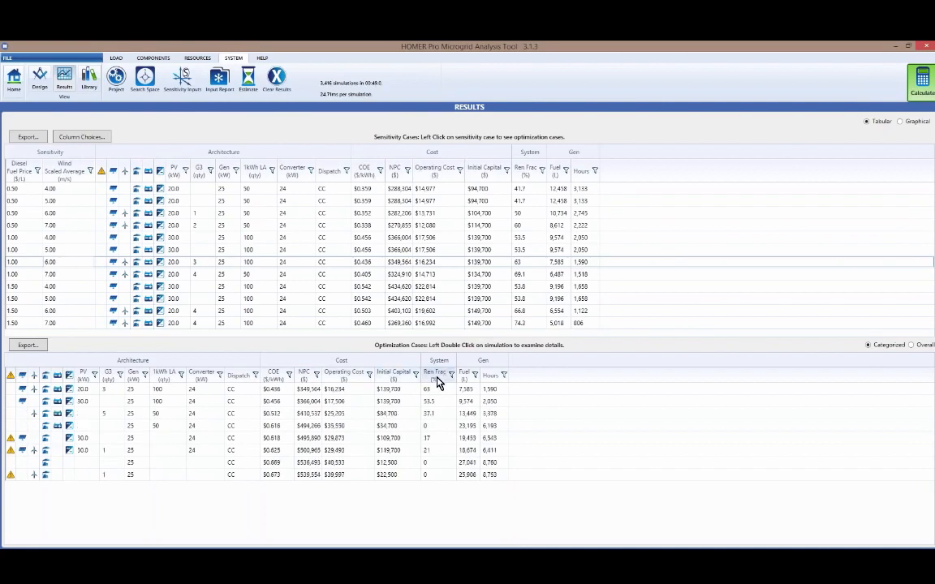
left_click(434, 375)
left_click(436, 376)
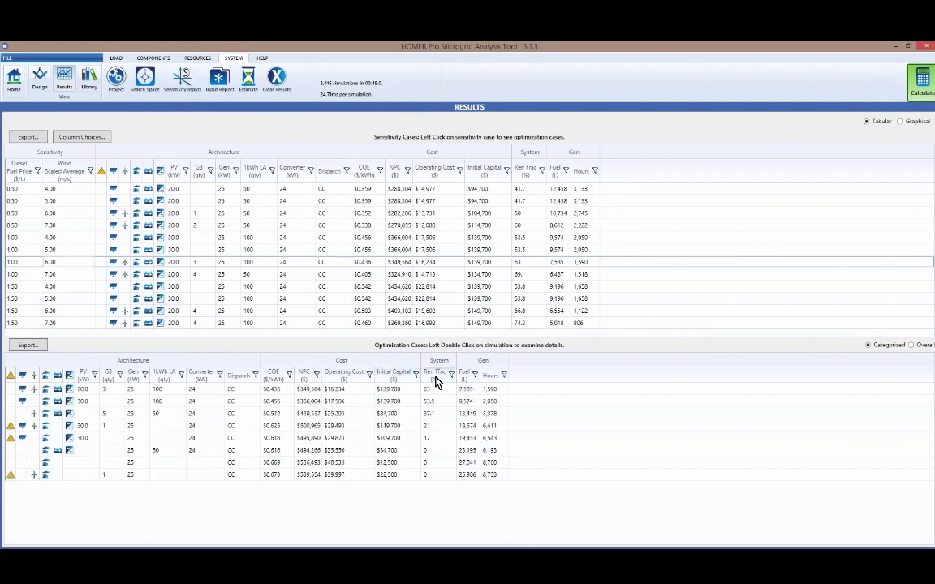
Remove the renewable fraction sorting from the optimization cases and open the simulation details of the system with 20 kW PV and three G3 turbines
left_click(436, 380)
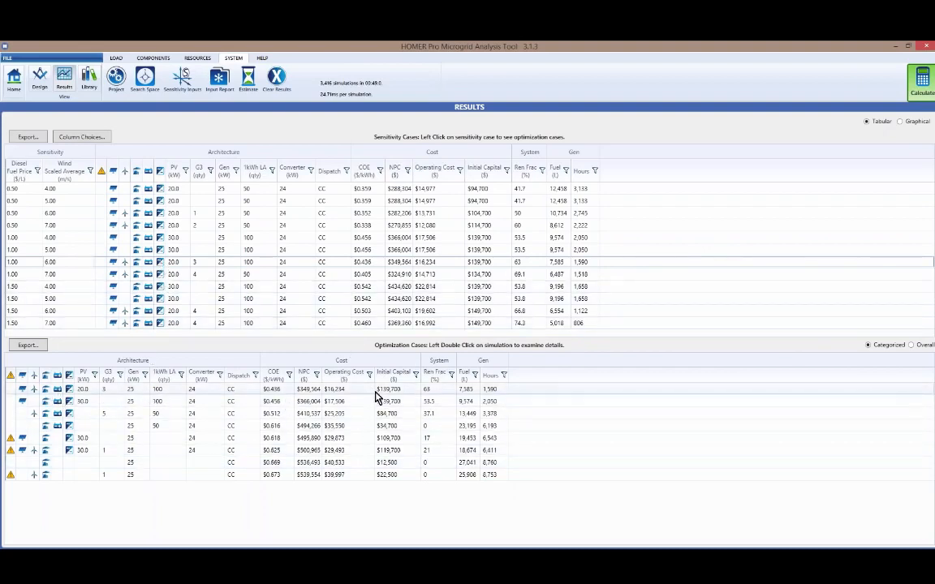
left_click(245, 438)
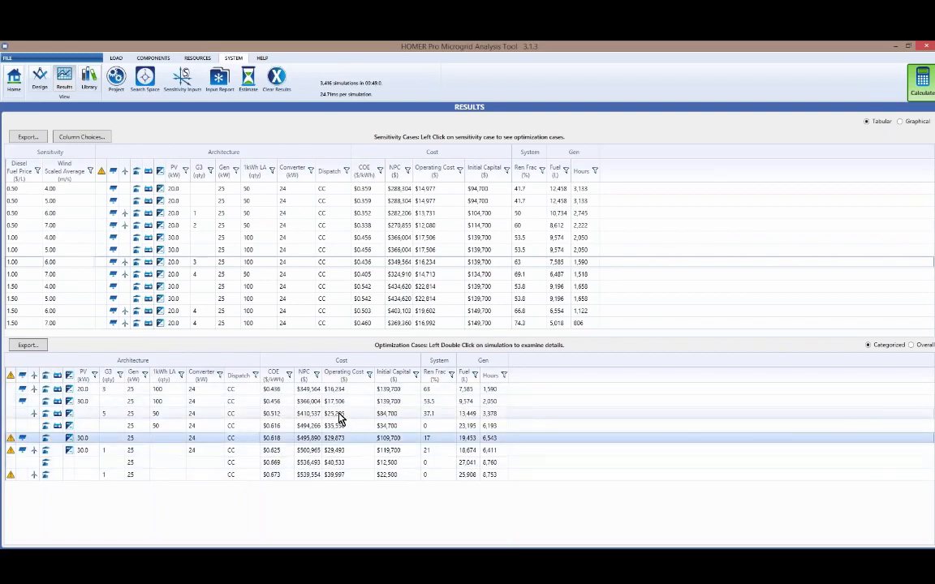
left_click(192, 394)
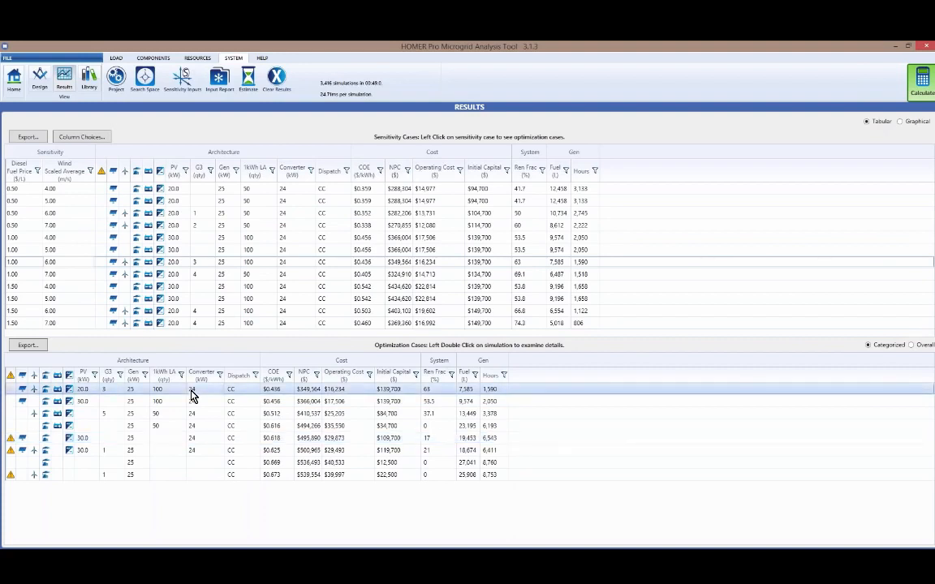
double_click(192, 394)
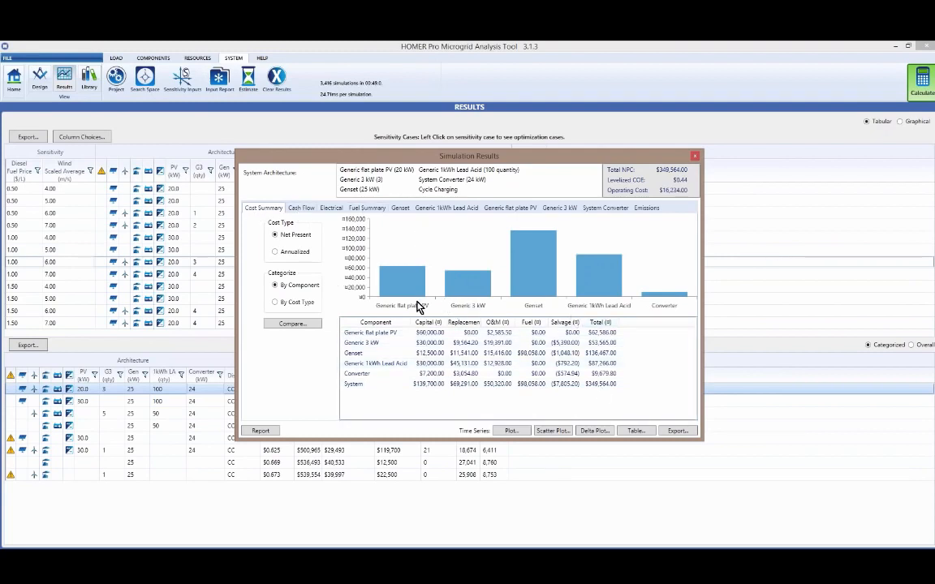
Review the system's yearly cash flow, its electrical production and consumption, and the Genset's fuel summary
left_click(300, 213)
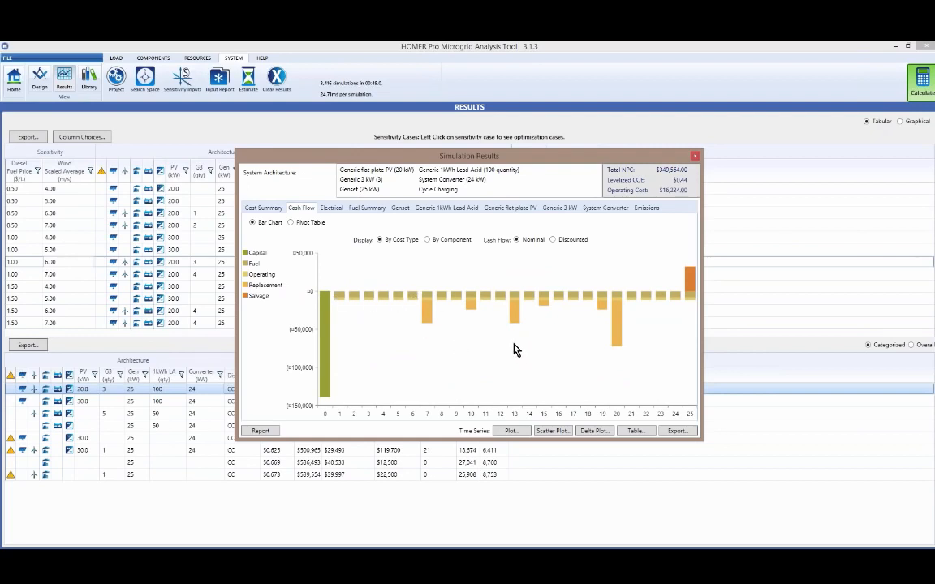
left_click(332, 210)
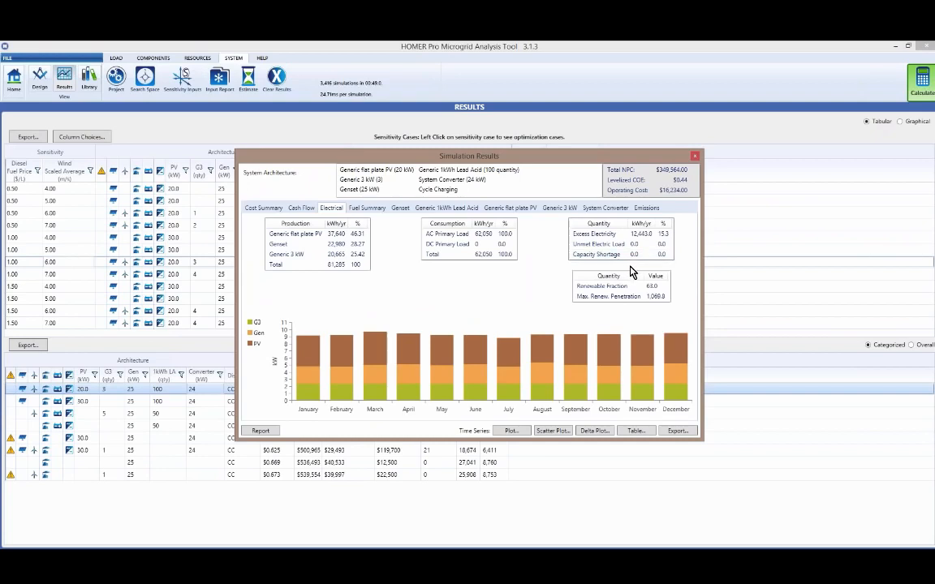
left_click(362, 212)
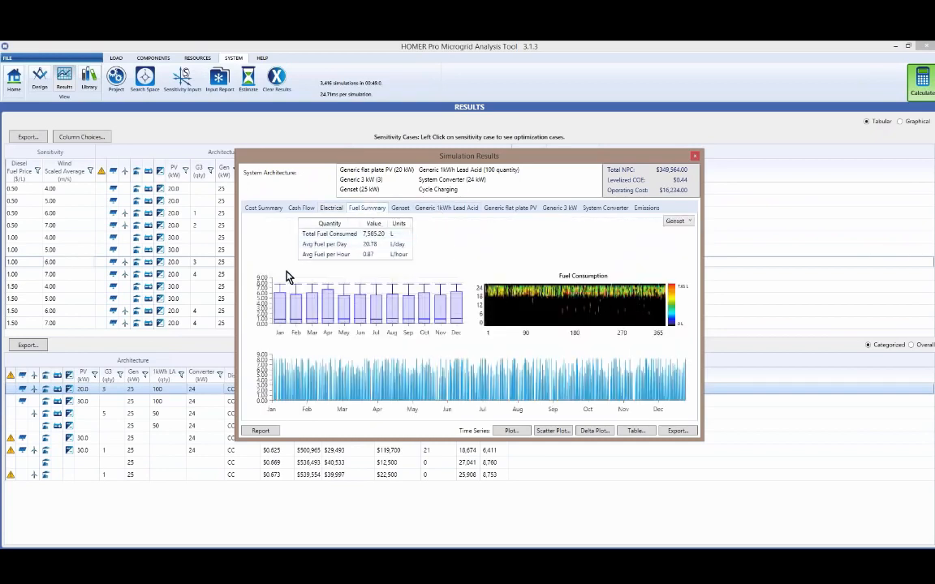
left_click(682, 223)
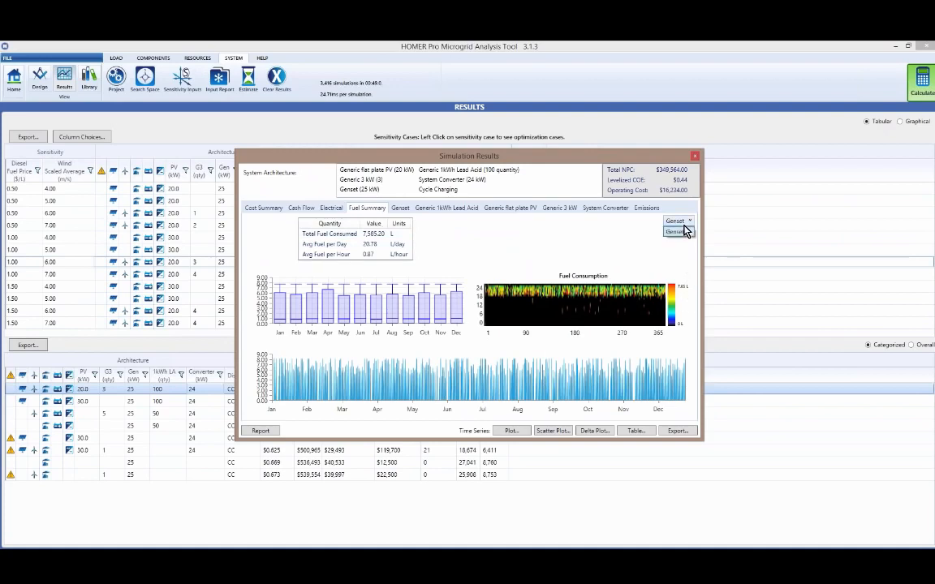
left_click(683, 233)
Review the simulation results of the genset, lead acid battery, flat plate PV, 3 kW wind turbine and converter, plus the system's emissions
left_click(398, 210)
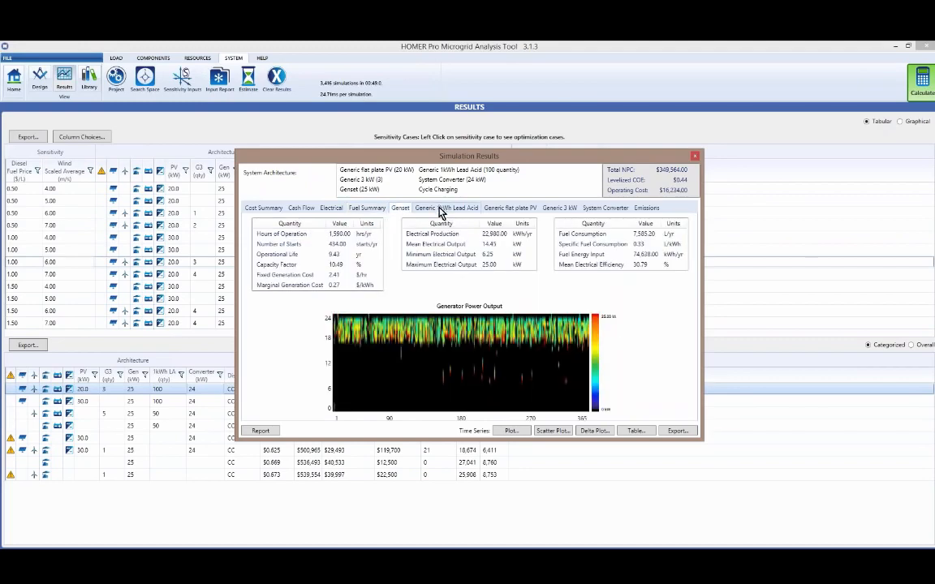
left_click(443, 211)
left_click(507, 209)
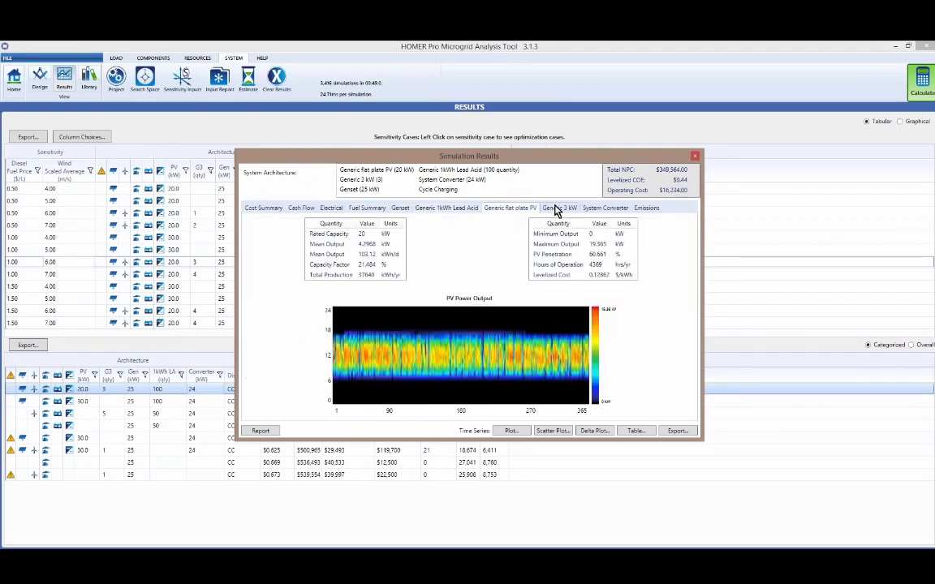
left_click(560, 209)
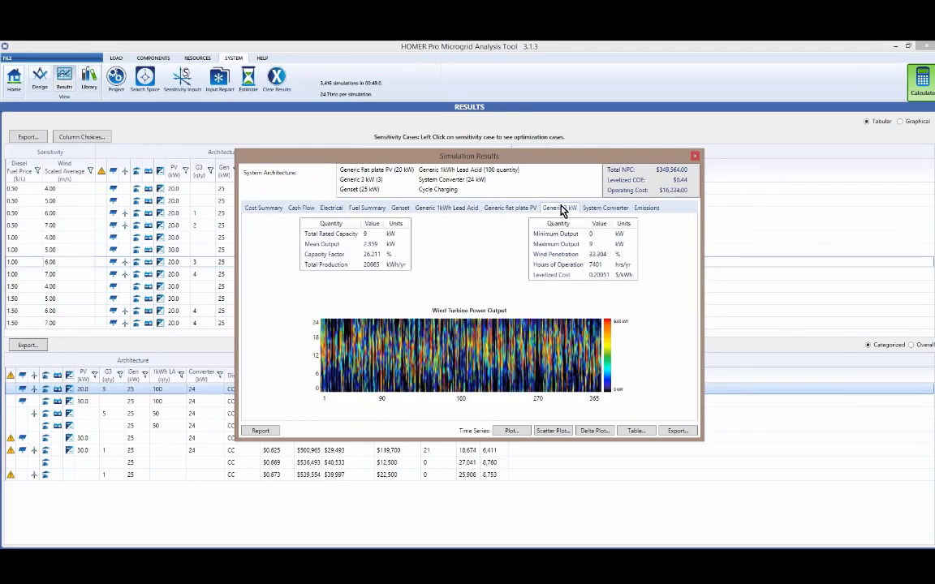
left_click(619, 211)
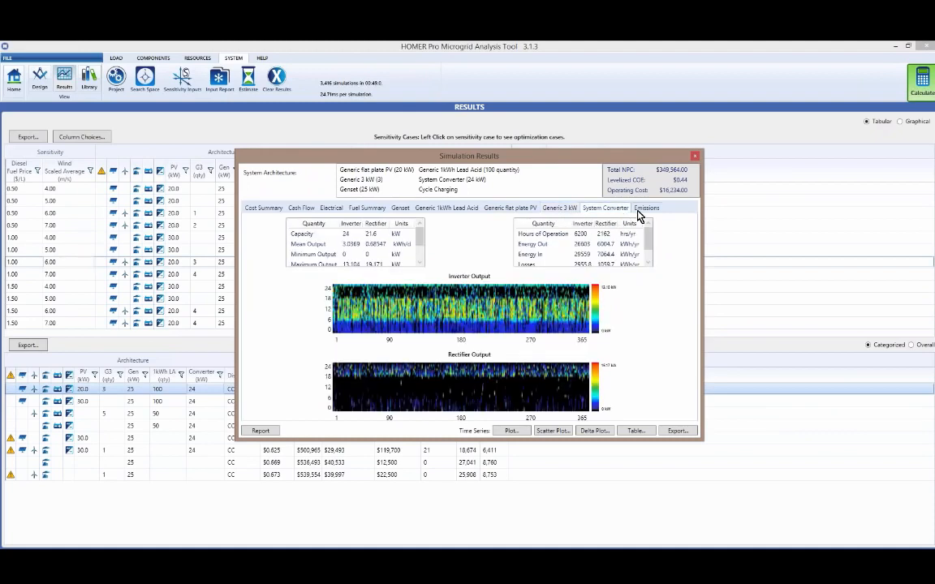
left_click(642, 212)
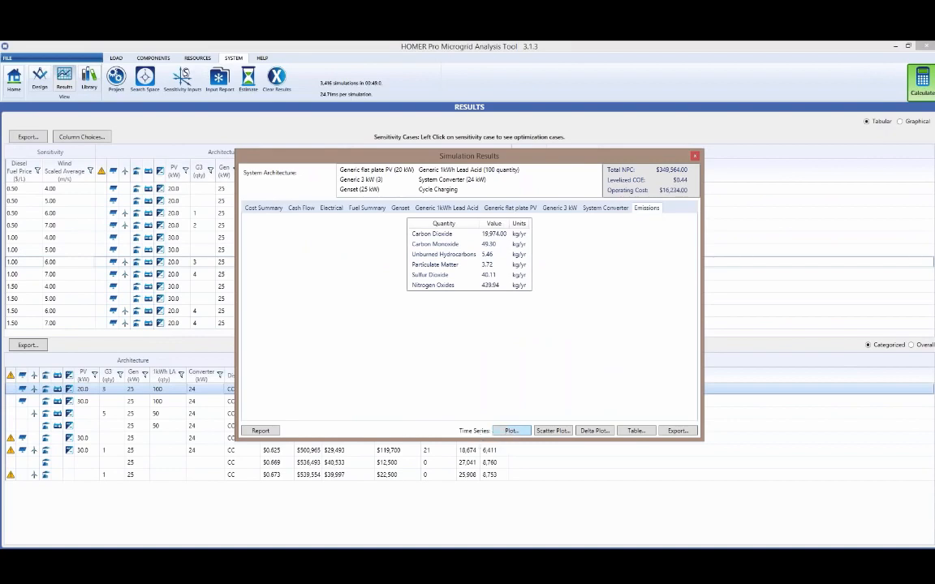
Plot the hourly AC primary load in a maximized time series window, show the whole year, and narrow it to about five days around June 10
left_click(501, 432)
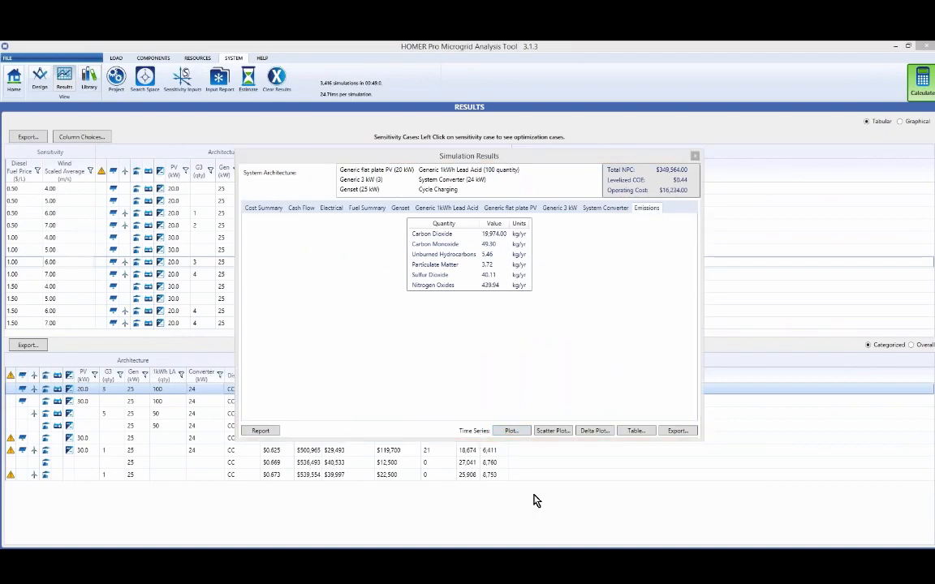
left_click(510, 434)
left_click_drag(252, 252, 595, 150)
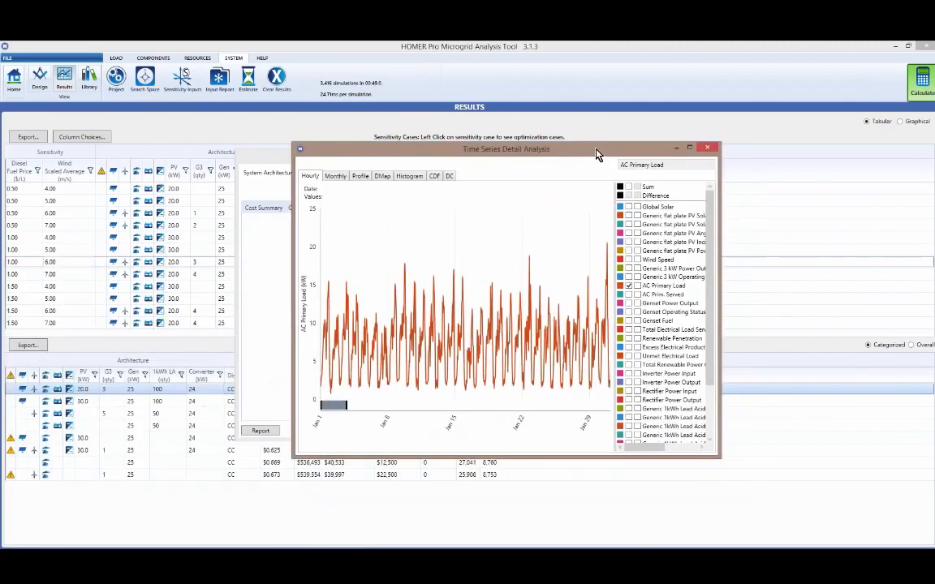
double_click(596, 150)
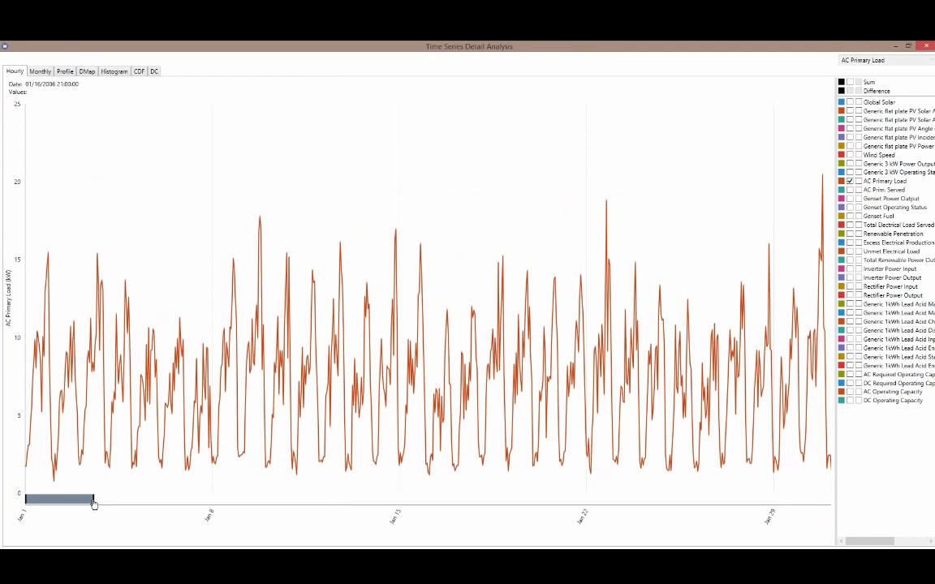
left_click_drag(93, 503, 846, 503)
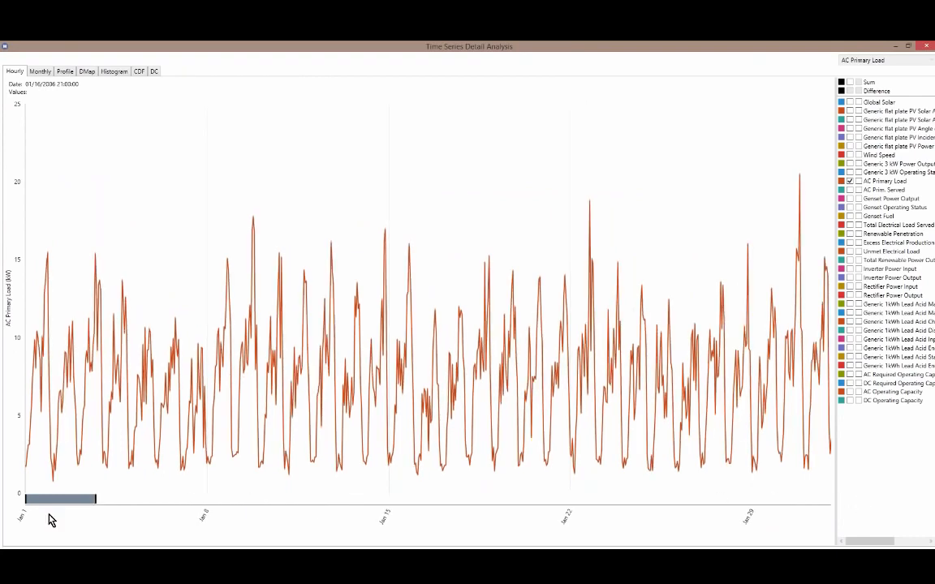
left_click_drag(96, 499, 294, 503)
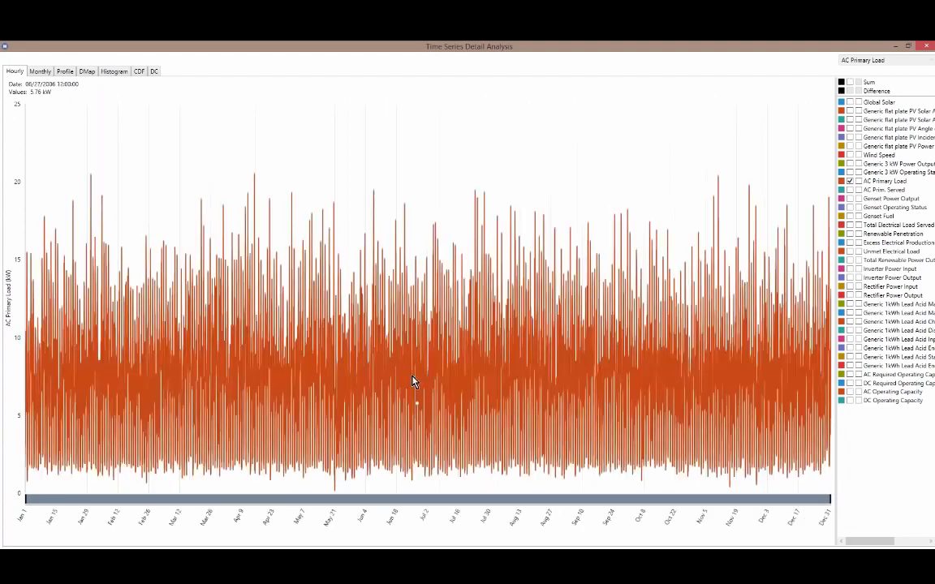
left_click(386, 437)
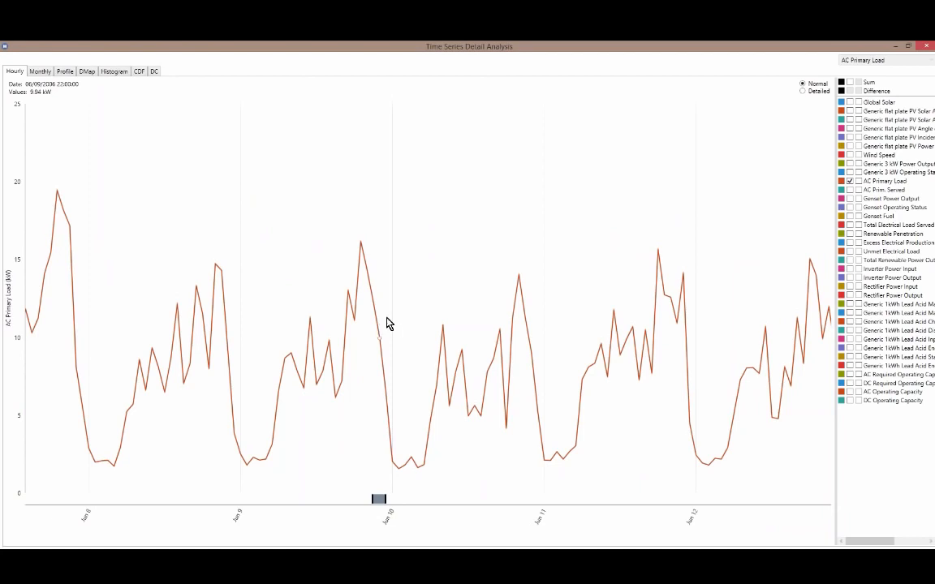
Add PV, Generic 3 kW and Genset power output to the load plot, chart the battery's state of charge separately below, and close the plot
left_click(849, 147)
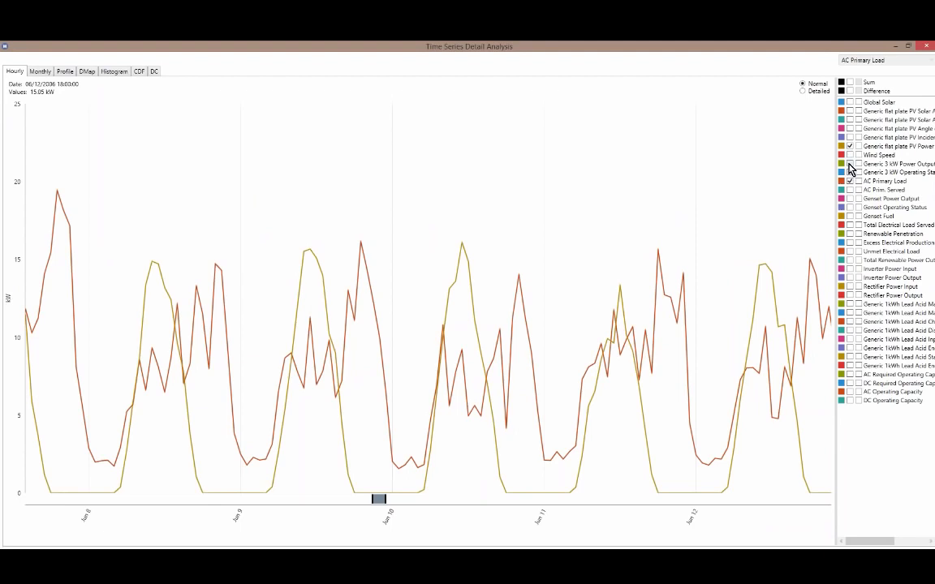
left_click(850, 164)
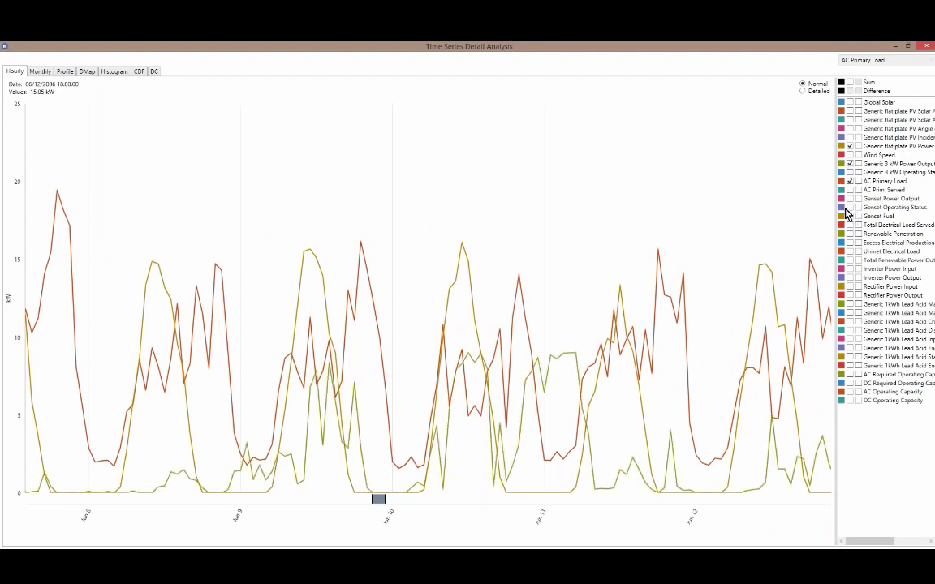
left_click(850, 198)
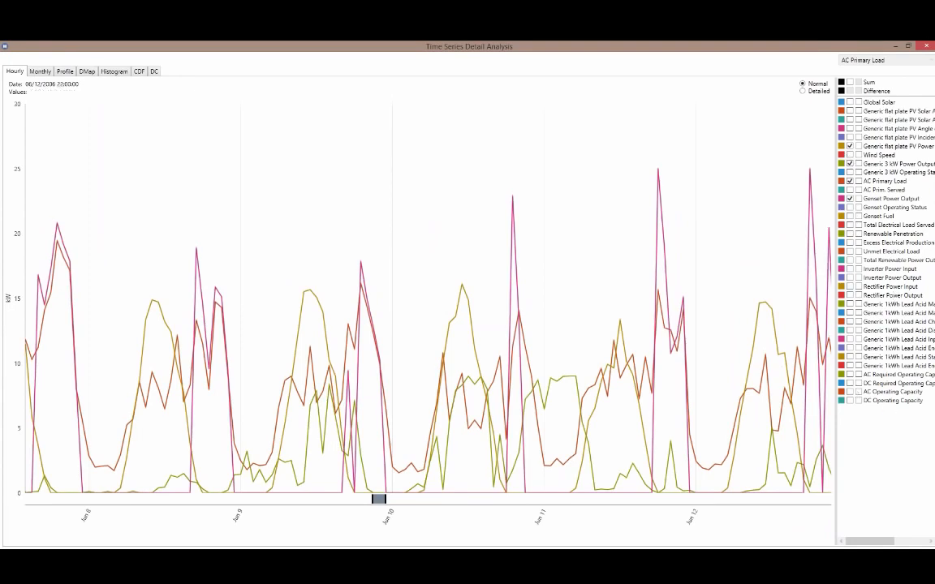
left_click_drag(835, 436, 750, 430)
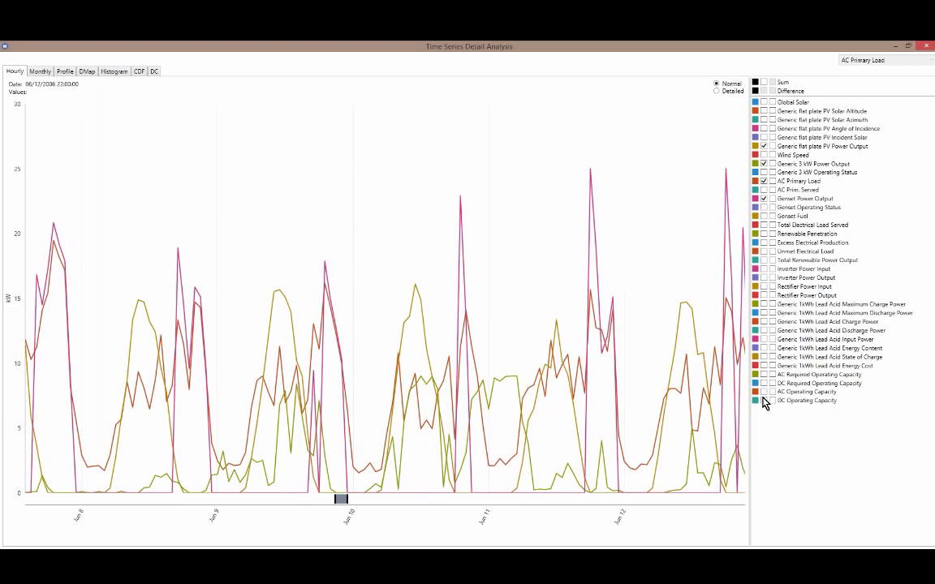
left_click(773, 358)
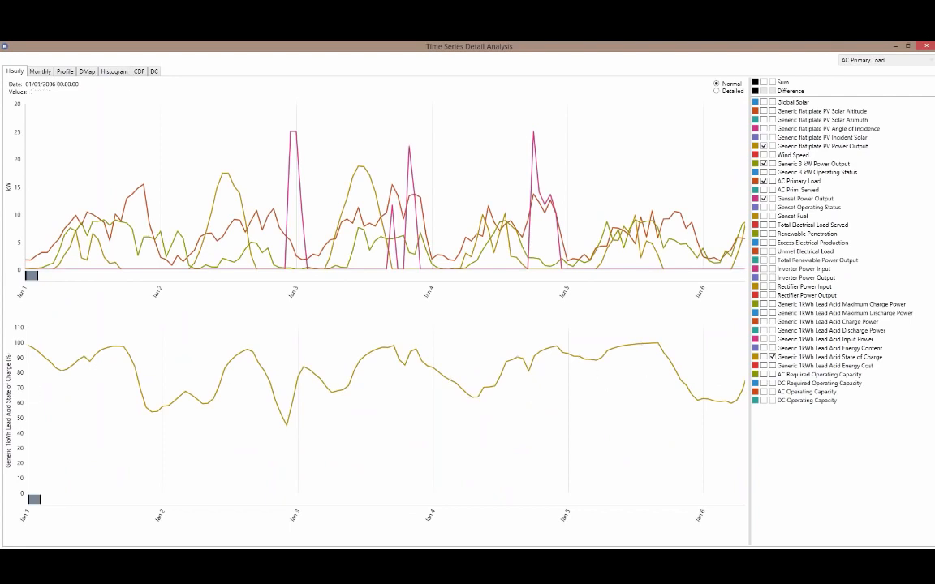
left_click(926, 47)
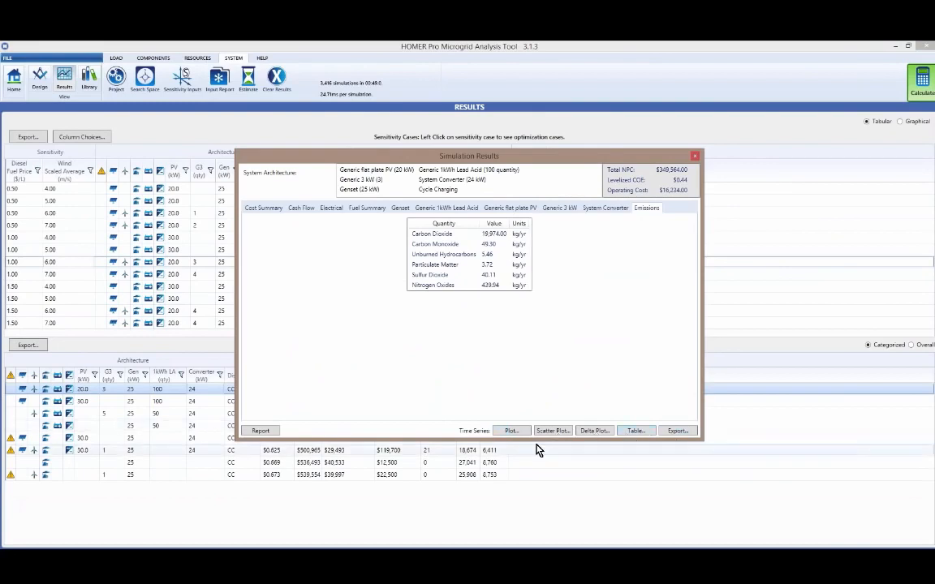
Compare the system's economics against the base case with only the 25 kW generator, and close the comparison and simulation details
left_click(260, 208)
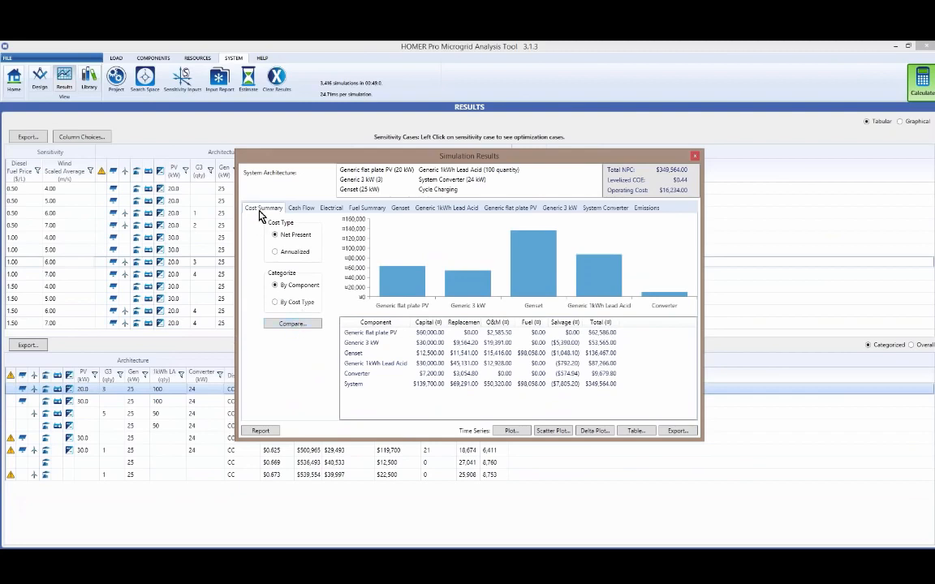
left_click(292, 325)
left_click_drag(0, 264, 462, 90)
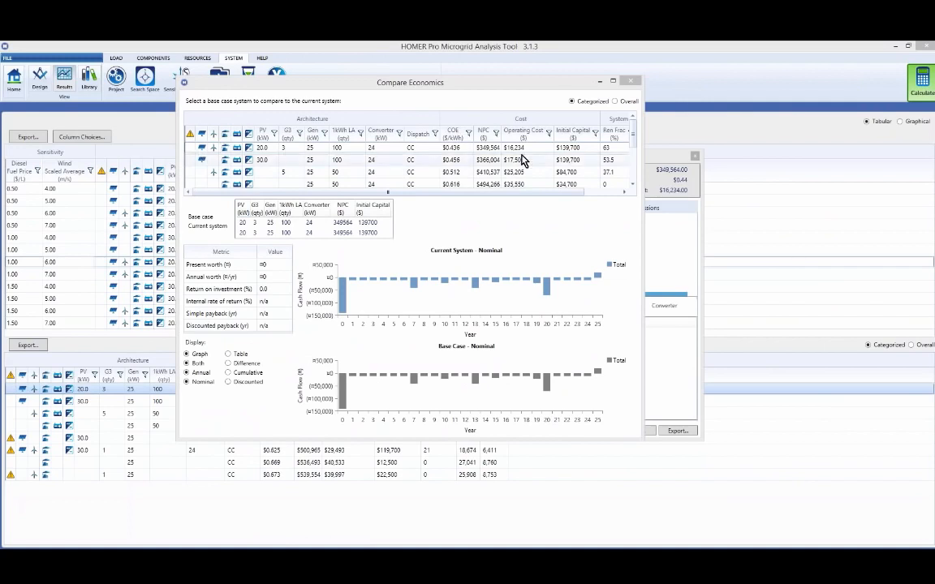
left_click_drag(633, 143, 638, 179)
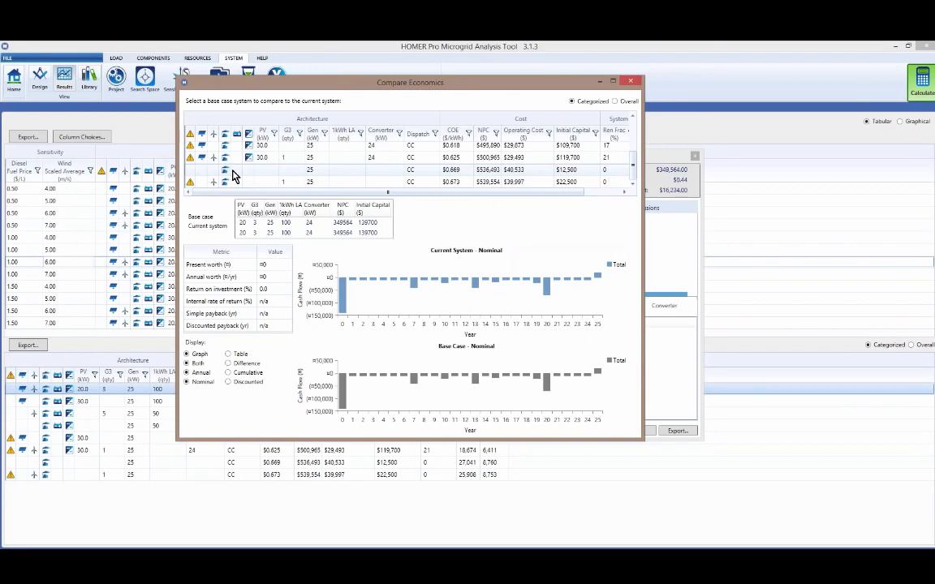
left_click(258, 173)
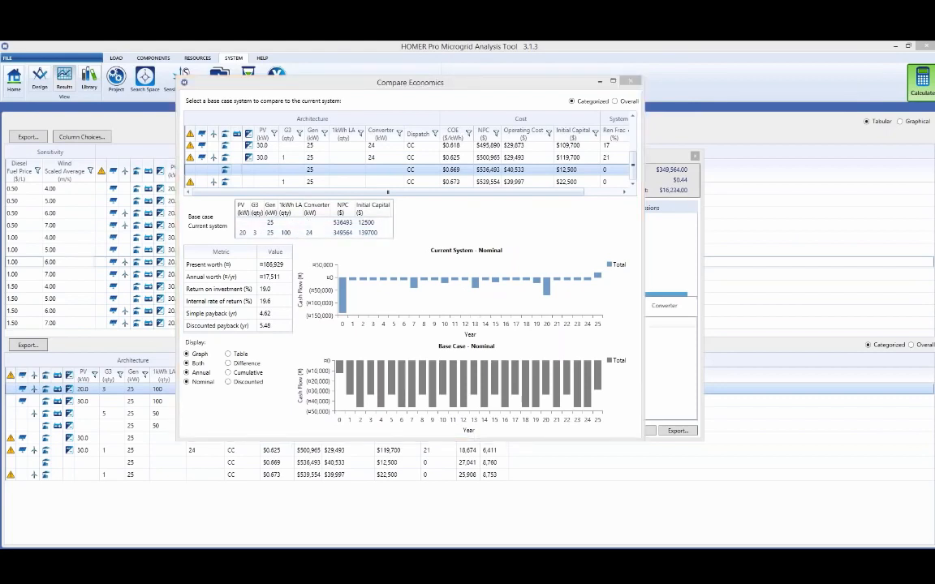
left_click(626, 84)
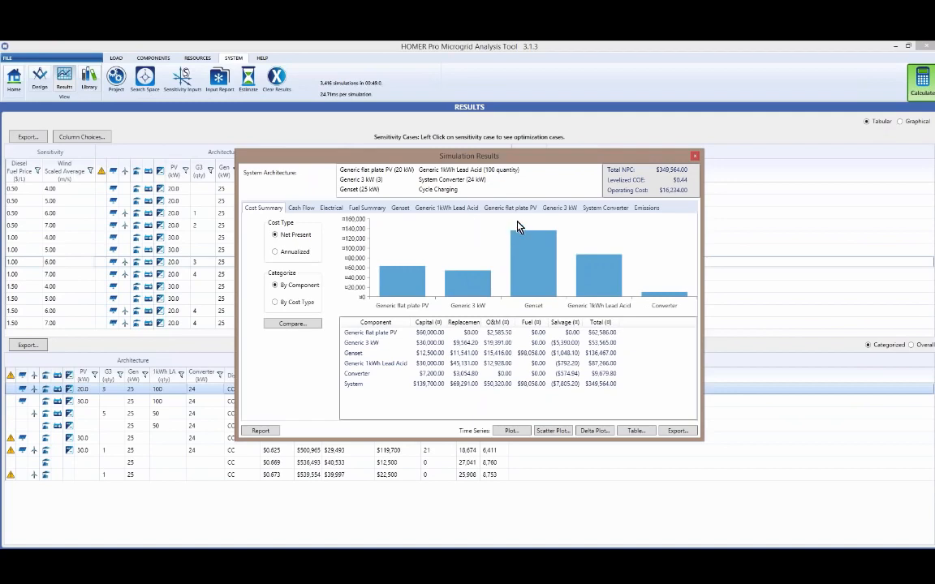
left_click(695, 157)
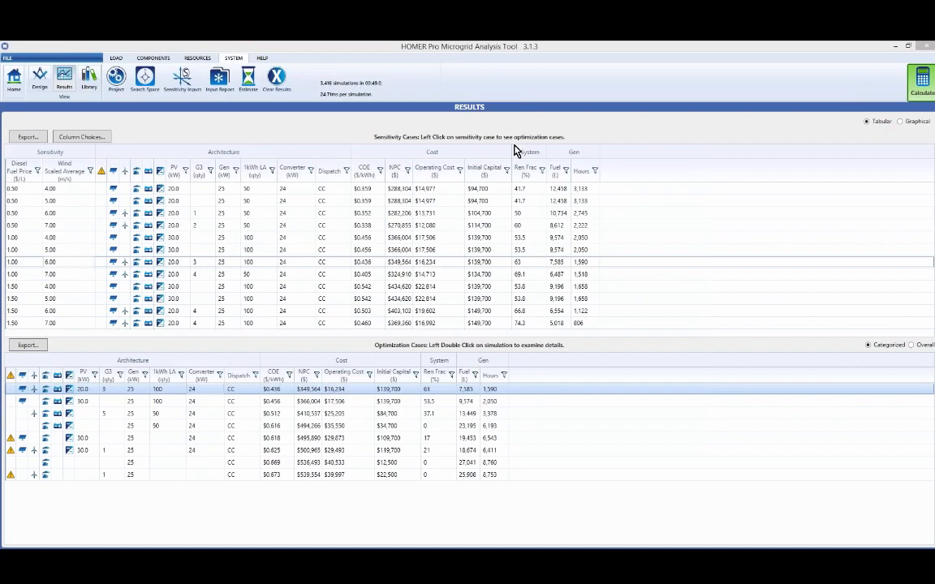
Browse the library's components, resources and loads categories, and view the CELLCUBE FB 10-40 battery's general properties
left_click(85, 86)
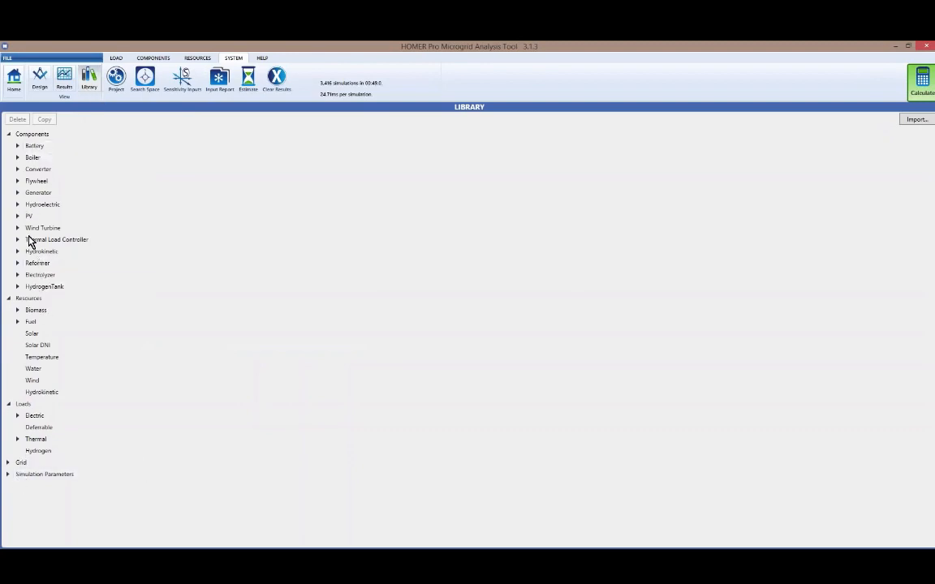
left_click(8, 134)
left_click(8, 146)
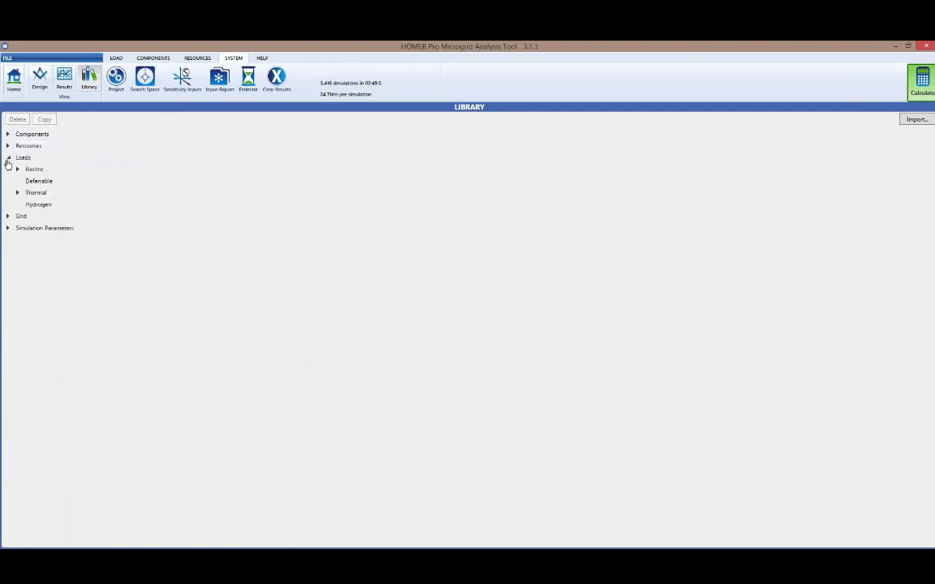
left_click(8, 157)
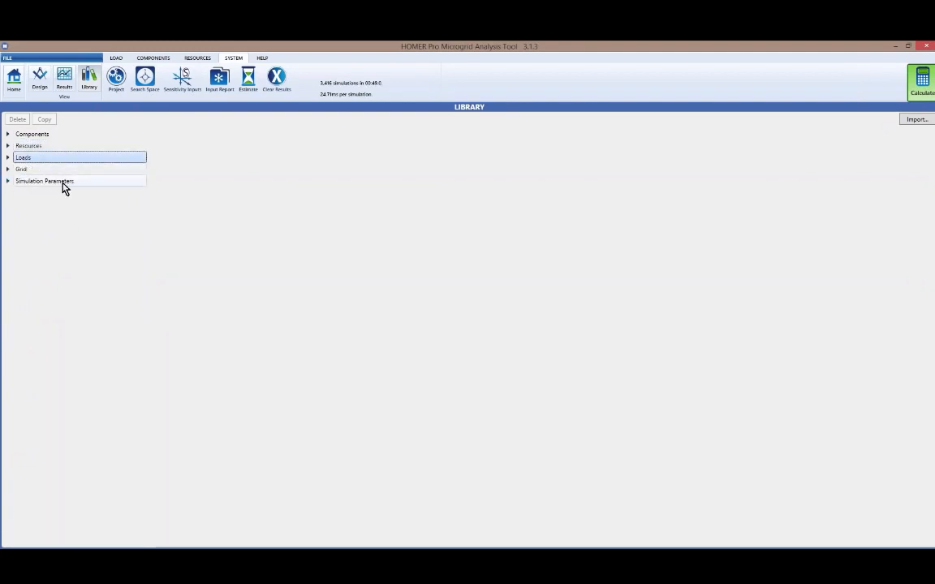
left_click(8, 134)
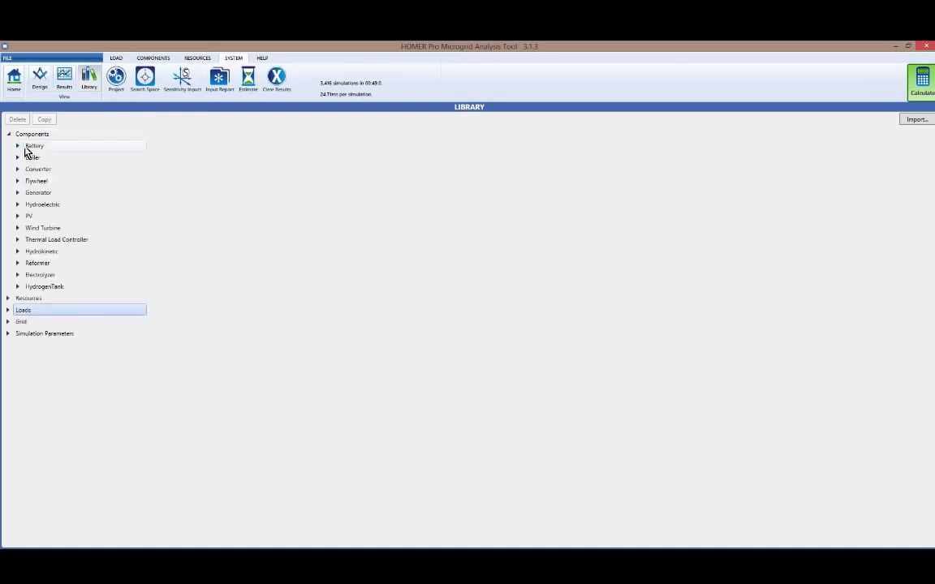
left_click(17, 146)
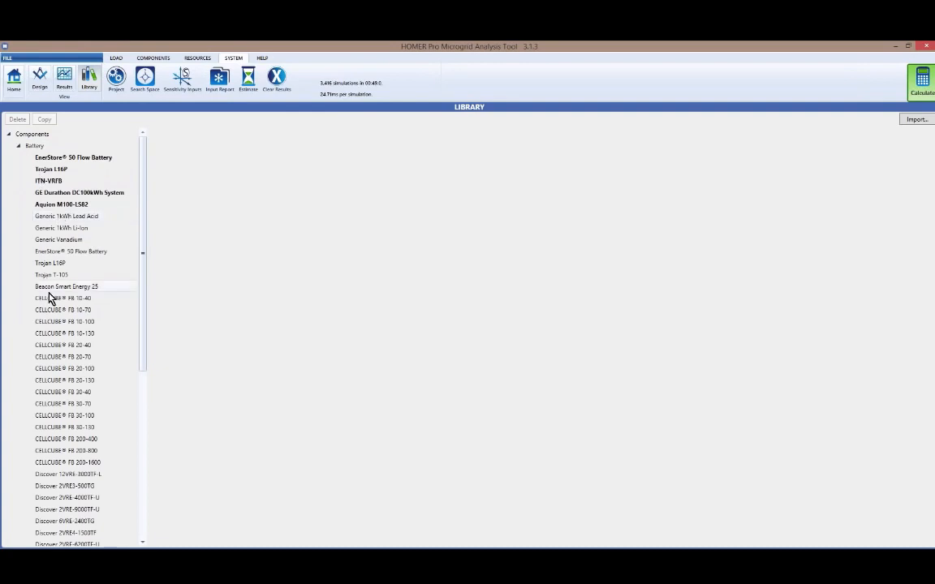
left_click(90, 298)
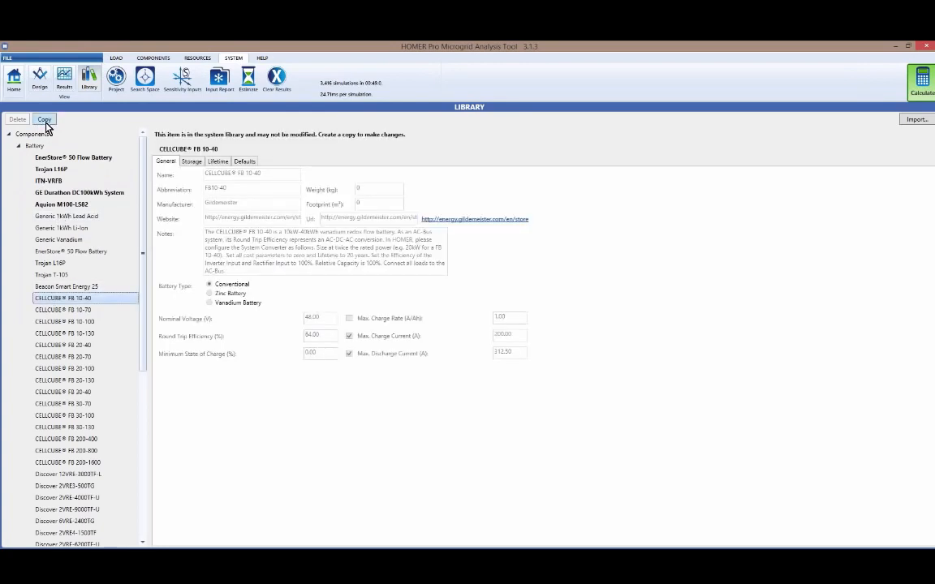
Return to the model design, add a grid component, and set it to Scheduled Rates
left_click(42, 81)
left_click(152, 58)
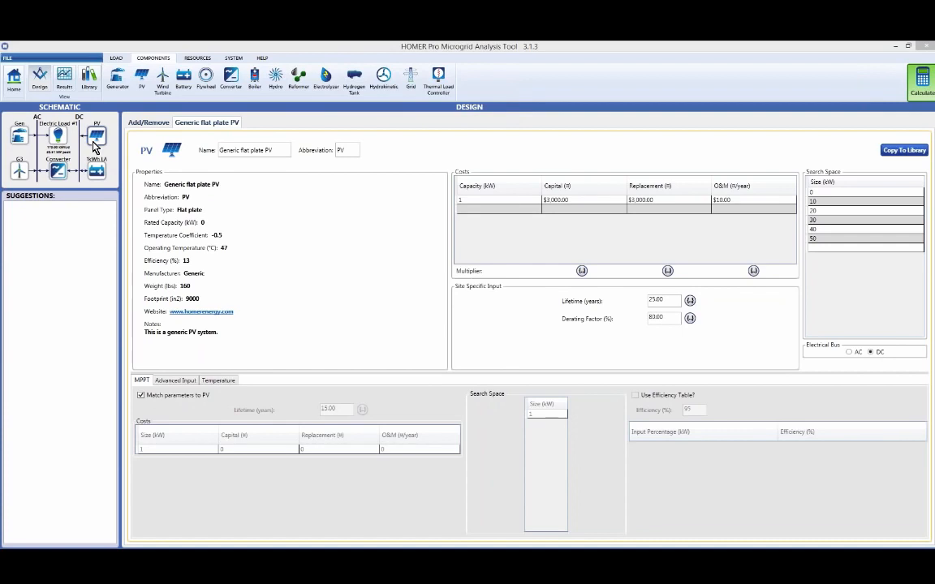
left_click(413, 83)
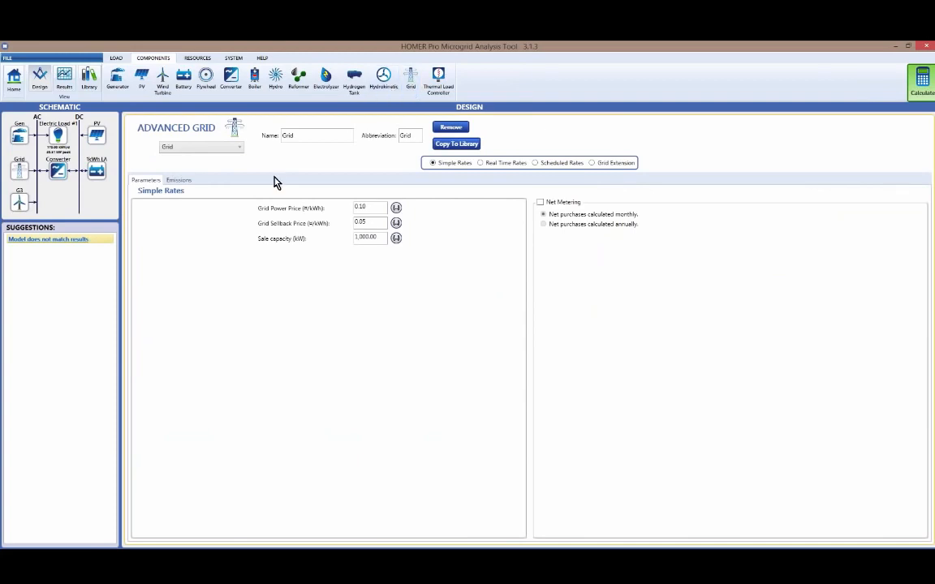
left_click(536, 163)
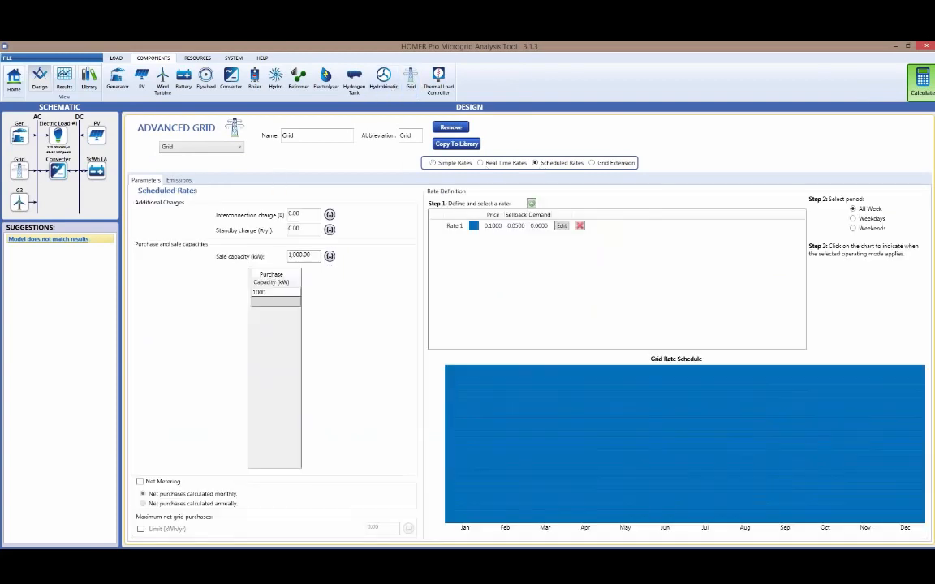
Add a second rate named Grid outage that prohibits grid purchases or sales, and paint it on the rate schedule from 13:00 in January through December
left_click(532, 203)
left_click(562, 238)
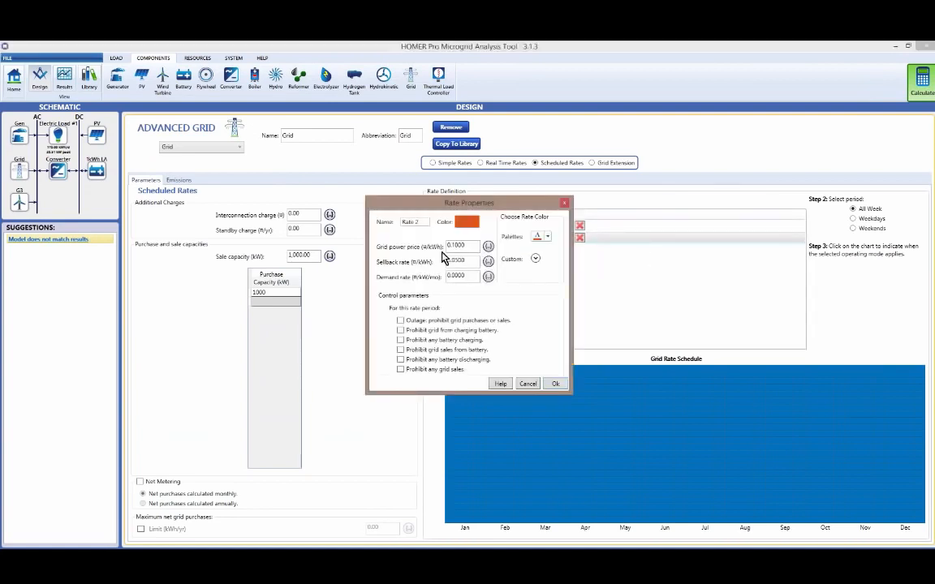
left_click_drag(427, 222, 245, 201)
type("Grid outage")
left_click(400, 321)
left_click(555, 384)
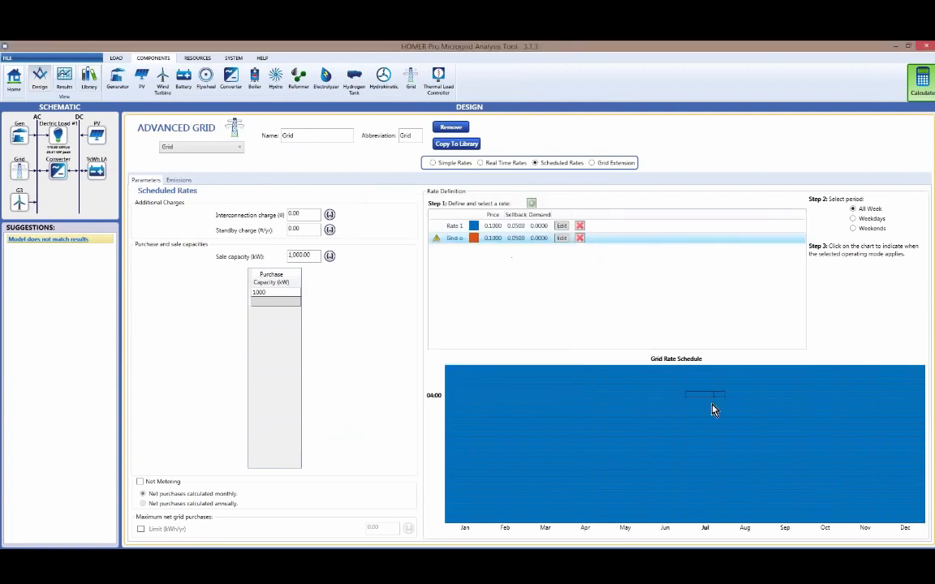
left_click(469, 461)
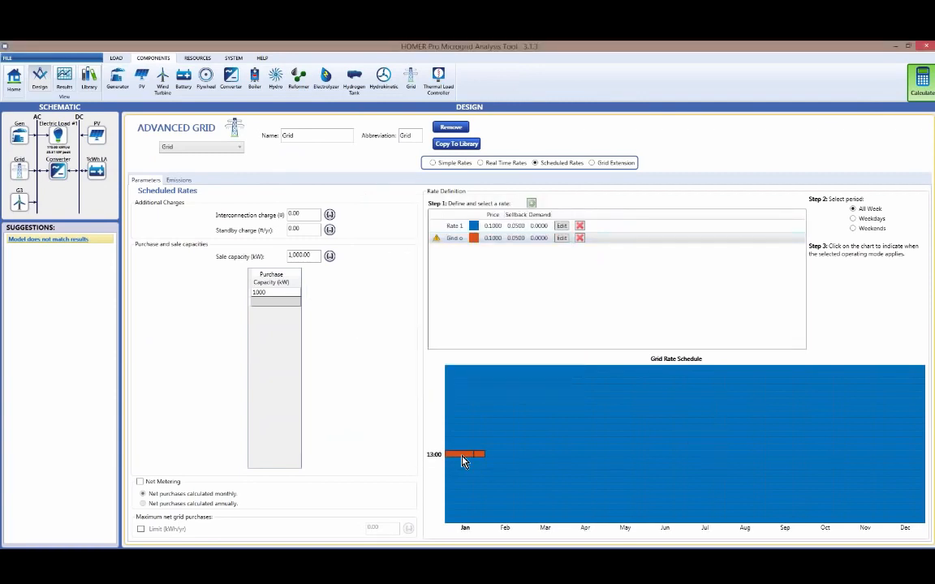
left_click_drag(464, 459, 913, 483)
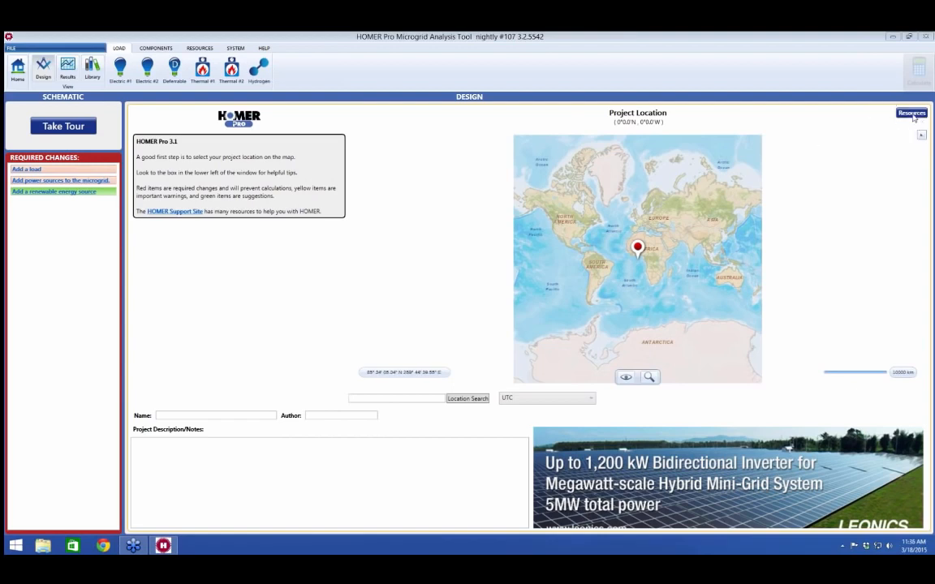
Set the new project's location to Boulder CO with a location search
left_click(405, 398)
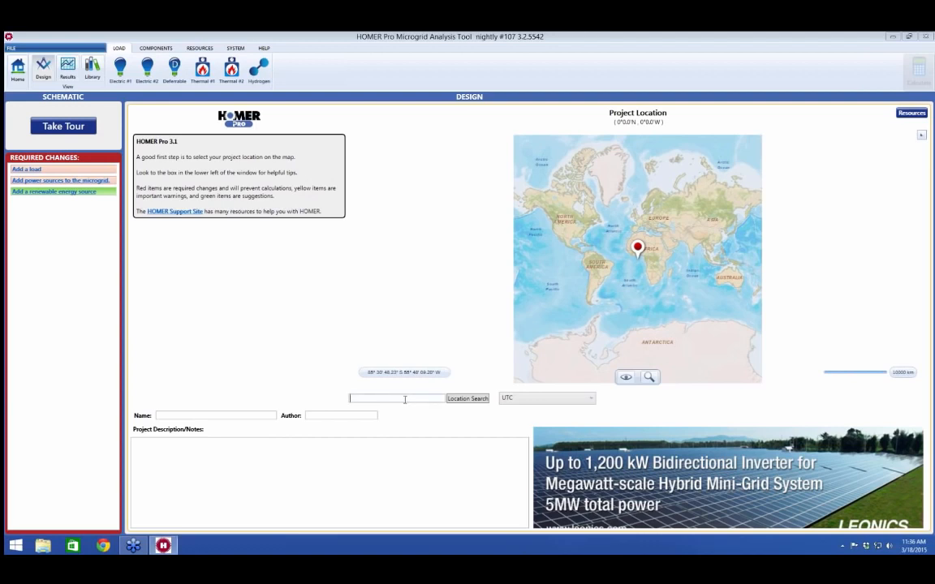
type("Boulder CO")
key("Return")
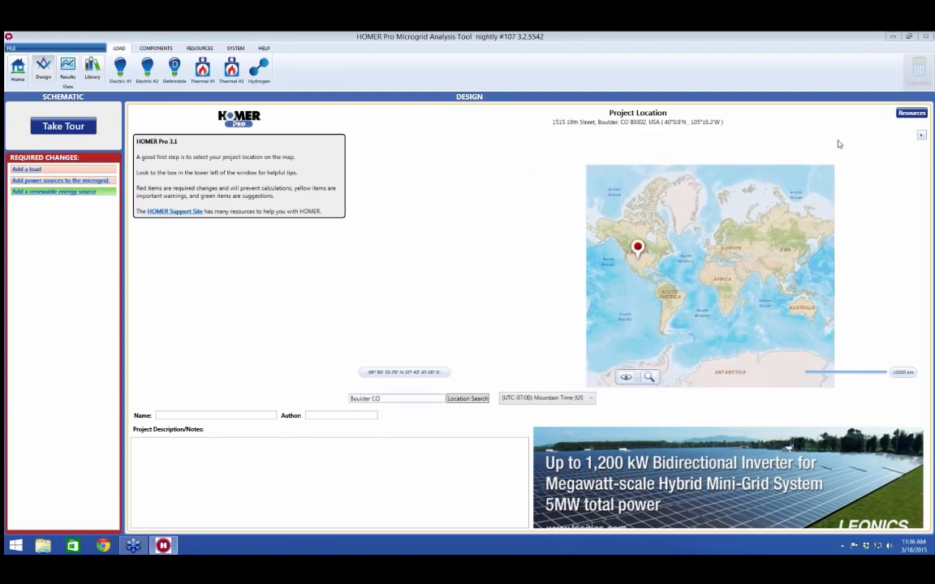
Download the National Renewable Energy Lab solar data and the NASA temperature and wind data for the project location
left_click(901, 112)
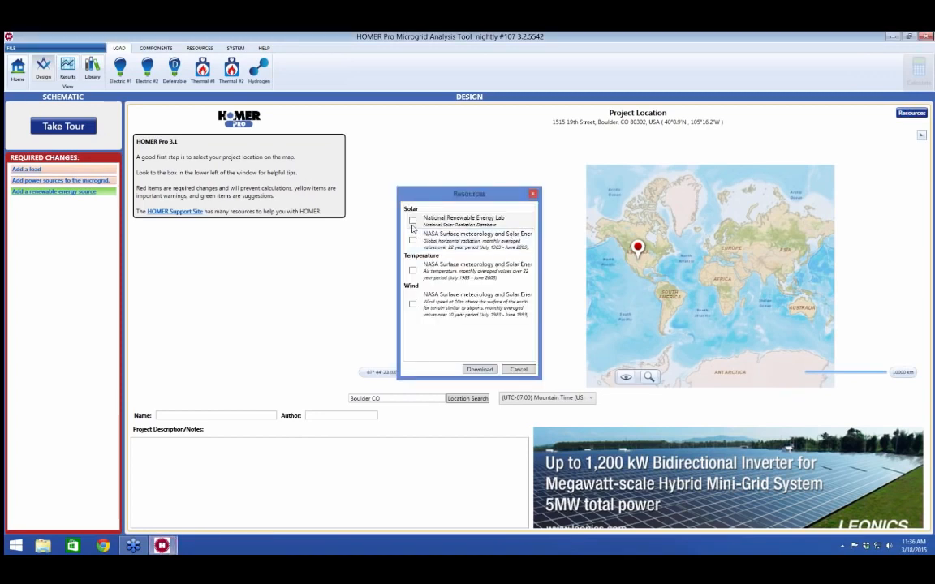
left_click(412, 221)
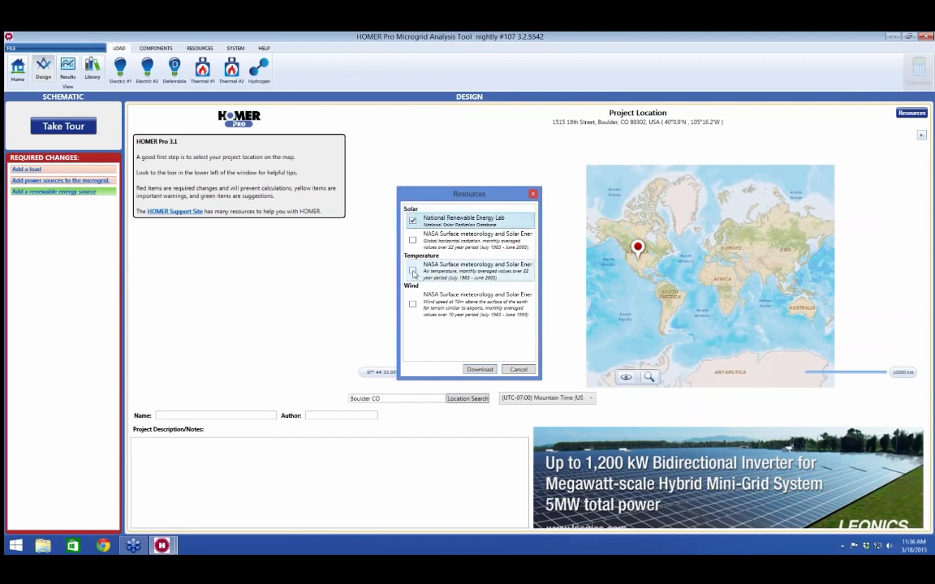
left_click(413, 271)
left_click(412, 305)
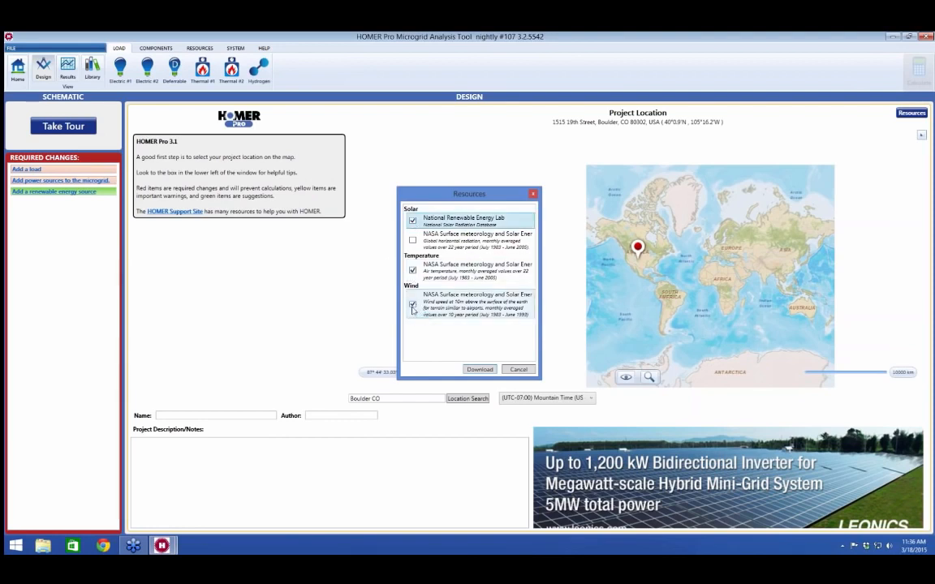
left_click(478, 370)
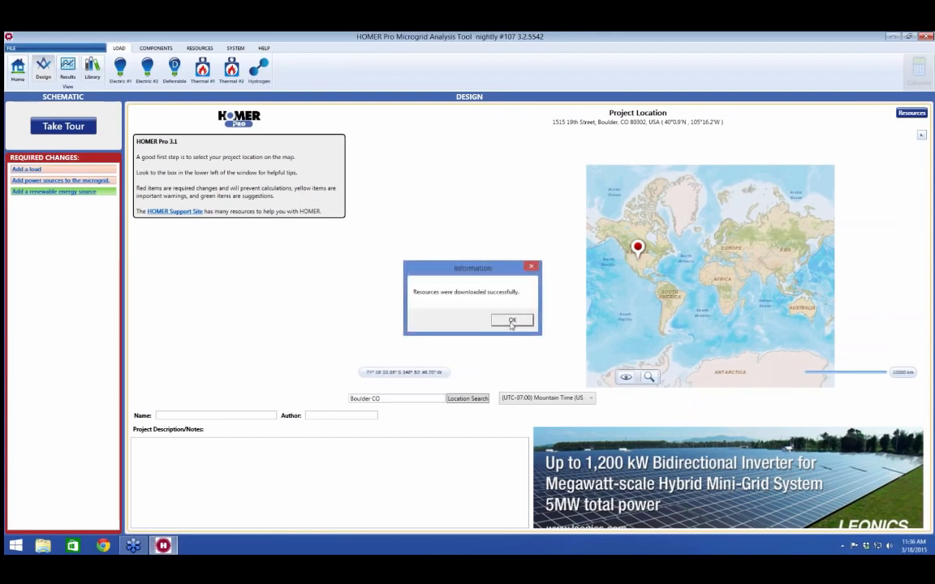
left_click(511, 321)
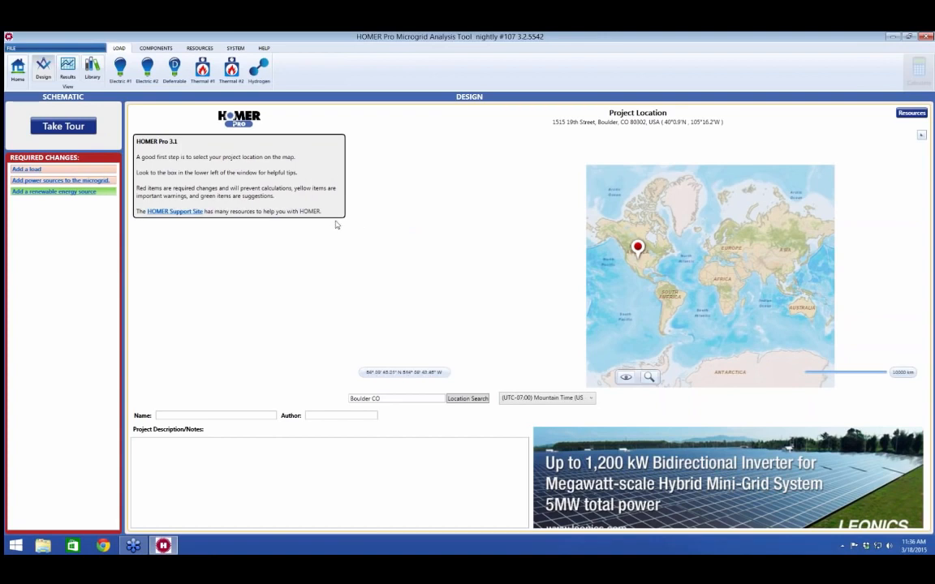
Add a grid component to the project, look at Real Time Rates, and choose Scheduled Rates
left_click(162, 51)
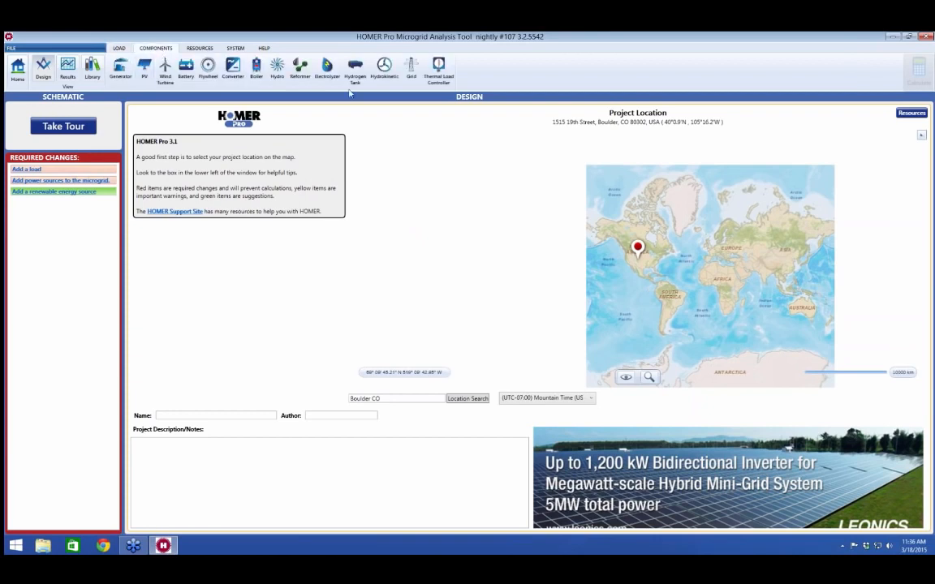
left_click(411, 71)
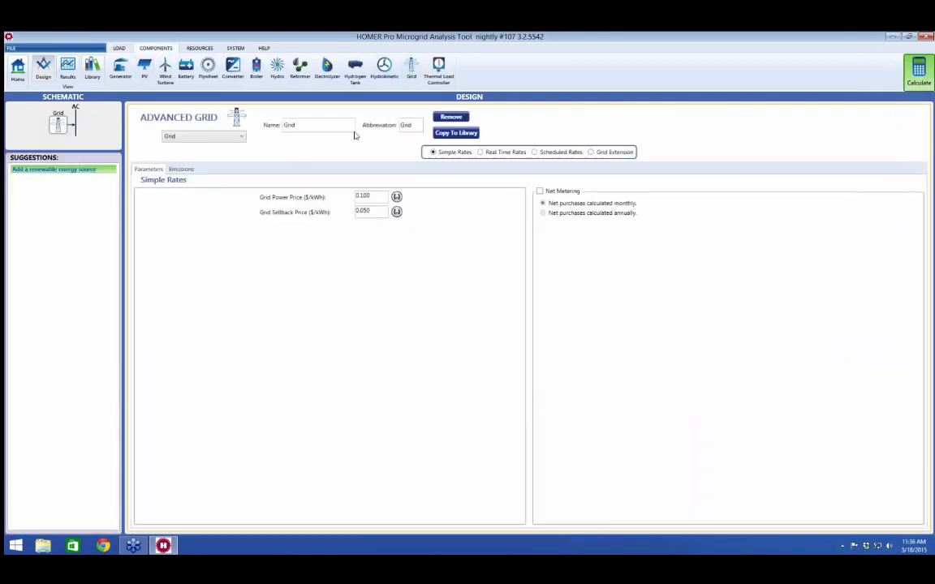
left_click(503, 153)
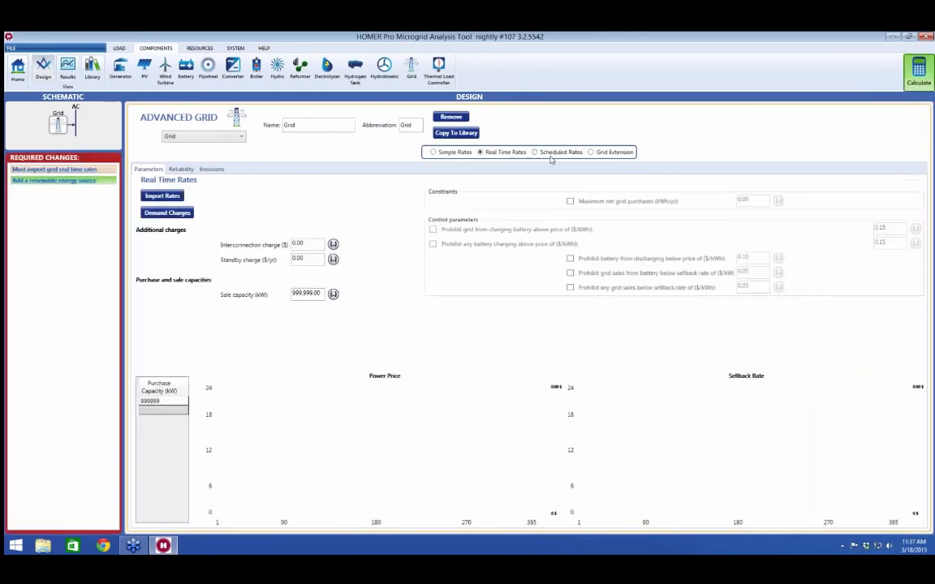
left_click(551, 157)
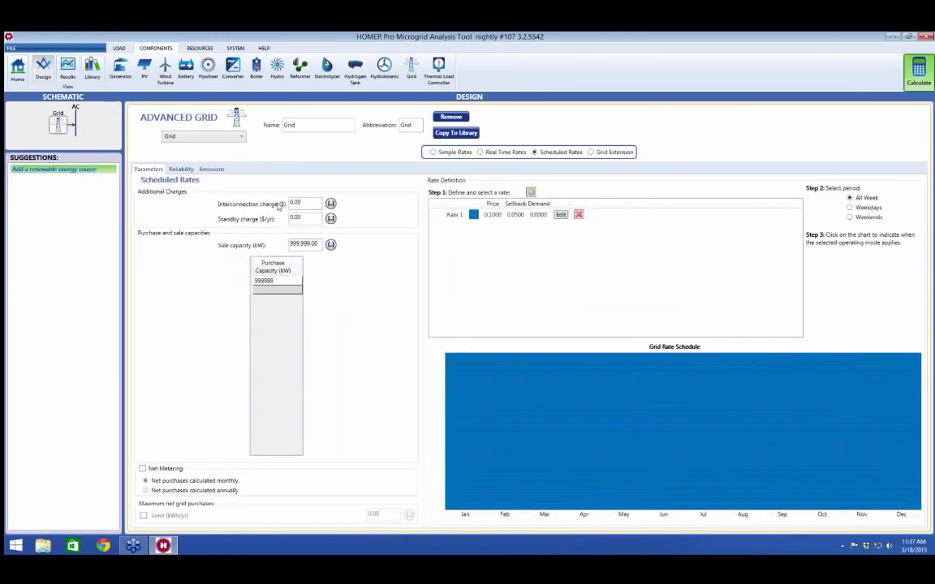
Enable the unreliable grid with a mean failure frequency of 10 per year, a mean repair time of 20 hours and 50% repair time variability
left_click(182, 171)
left_click(162, 194)
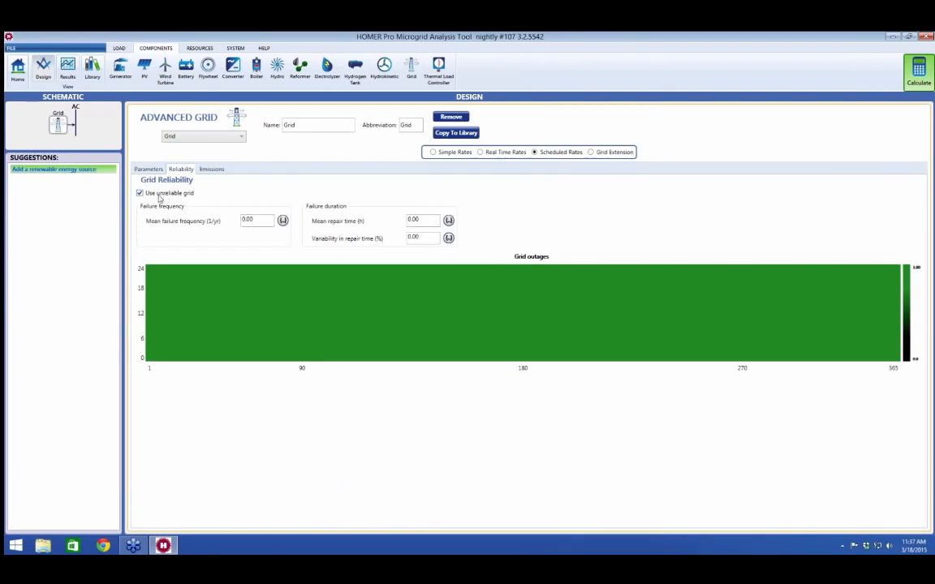
double_click(247, 219)
type("10.00")
left_click(427, 220)
double_click(438, 220)
type("20.00")
left_click(411, 236)
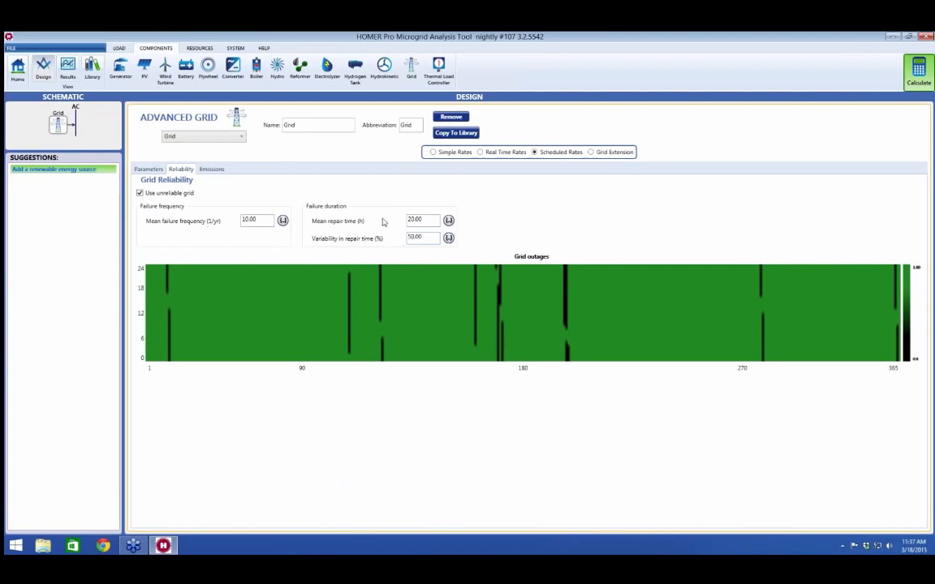
type("5")
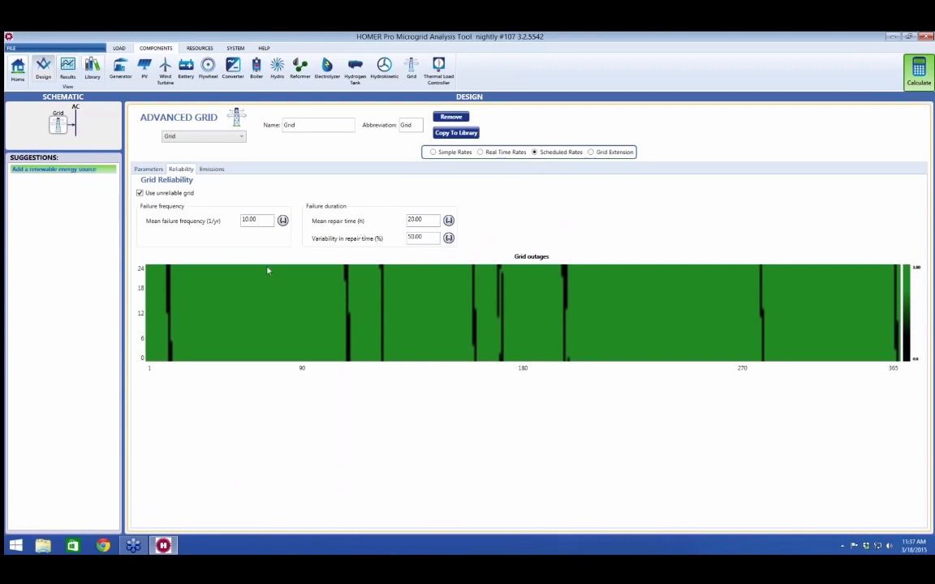
Inspect the grid outages chart and raise the mean failure frequency to 100 per year
mouse_move(164, 302)
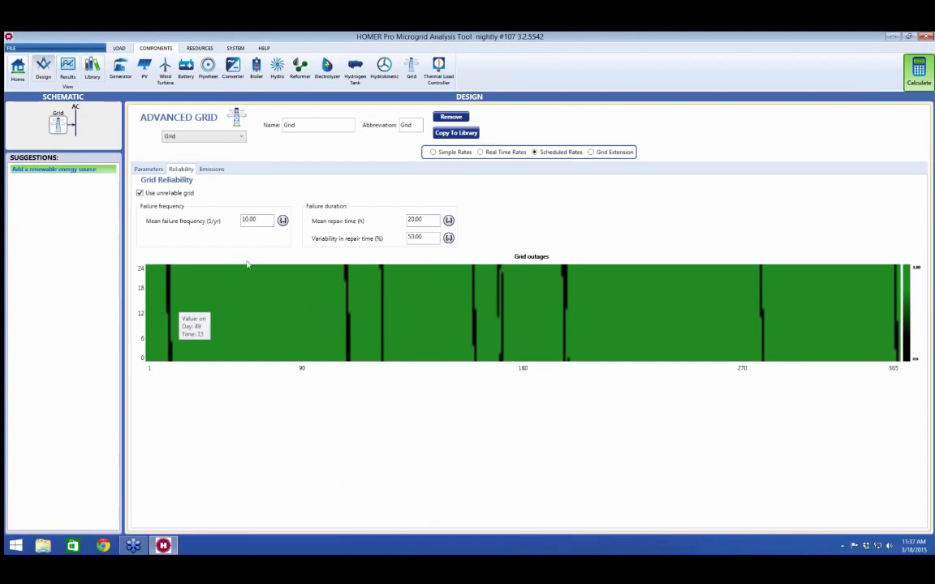
left_click(246, 221)
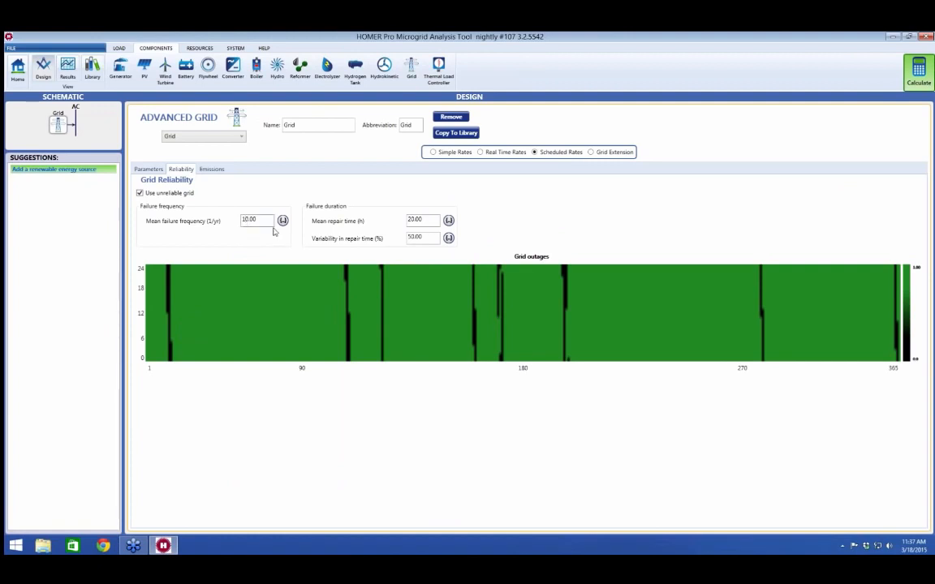
type("0")
key("Return")
mouse_move(262, 309)
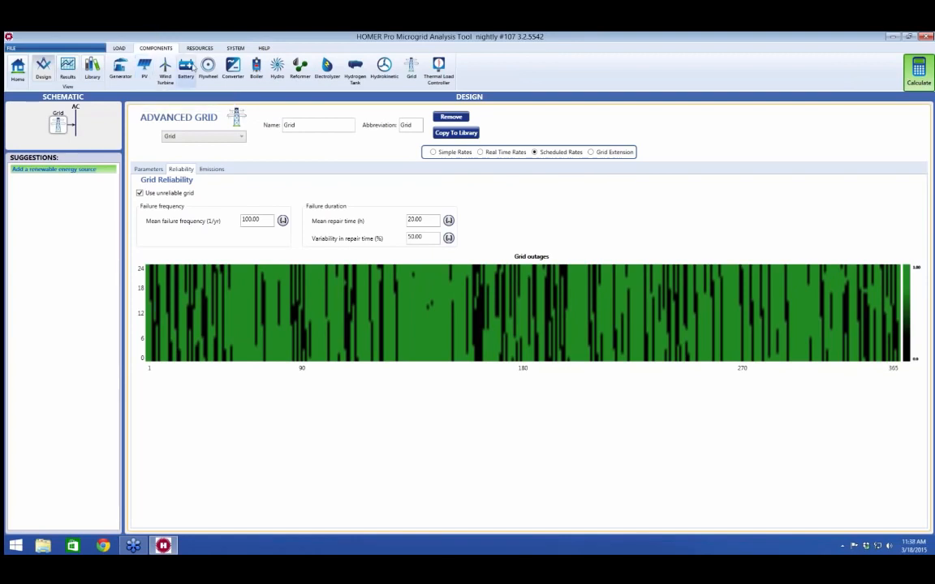
Review the project setup's system control settings and the available engine extension options
left_click(234, 48)
left_click(120, 69)
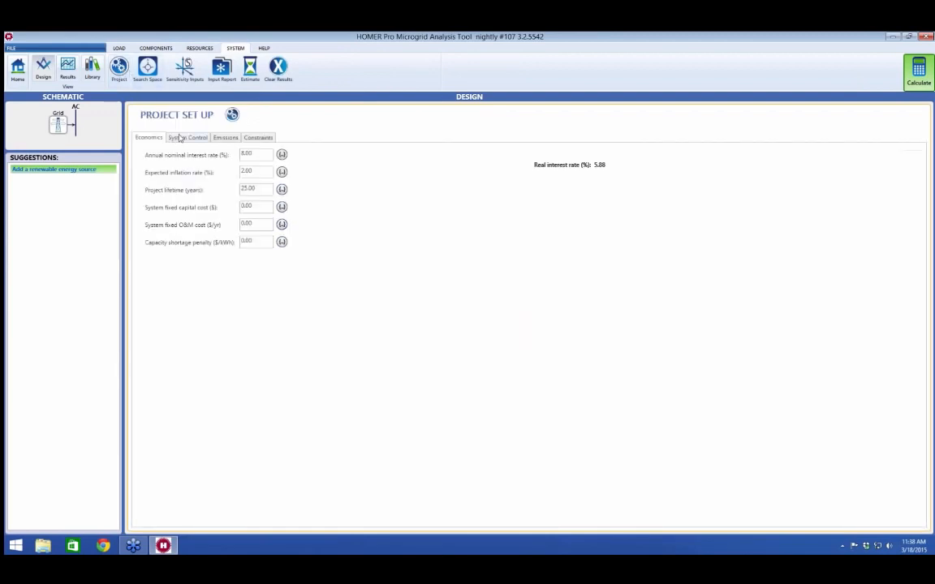
left_click(174, 138)
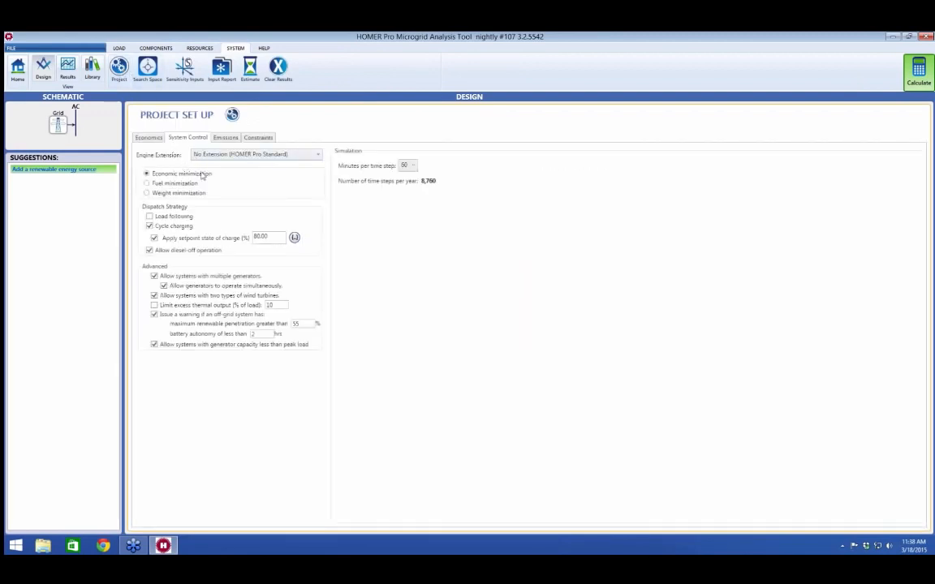
left_click(275, 157)
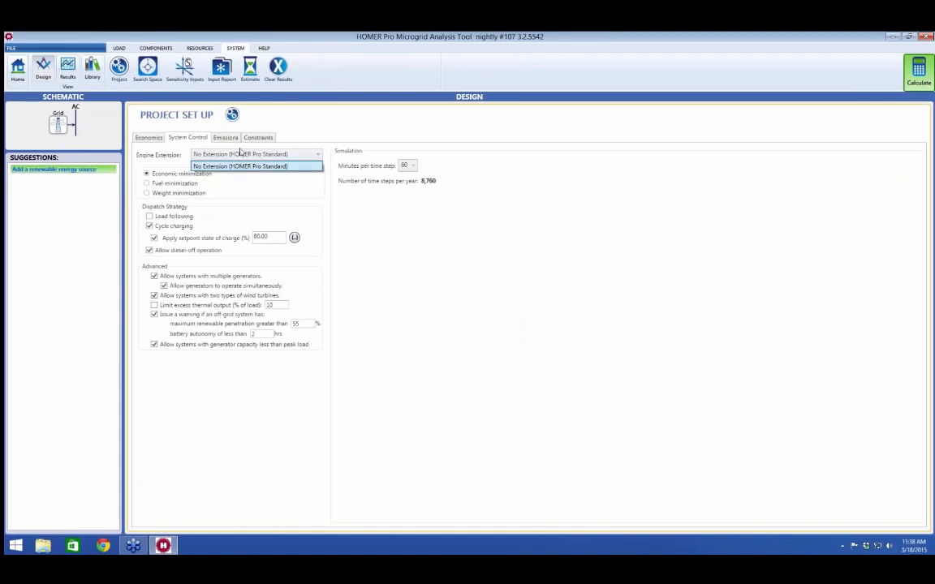
left_click(300, 192)
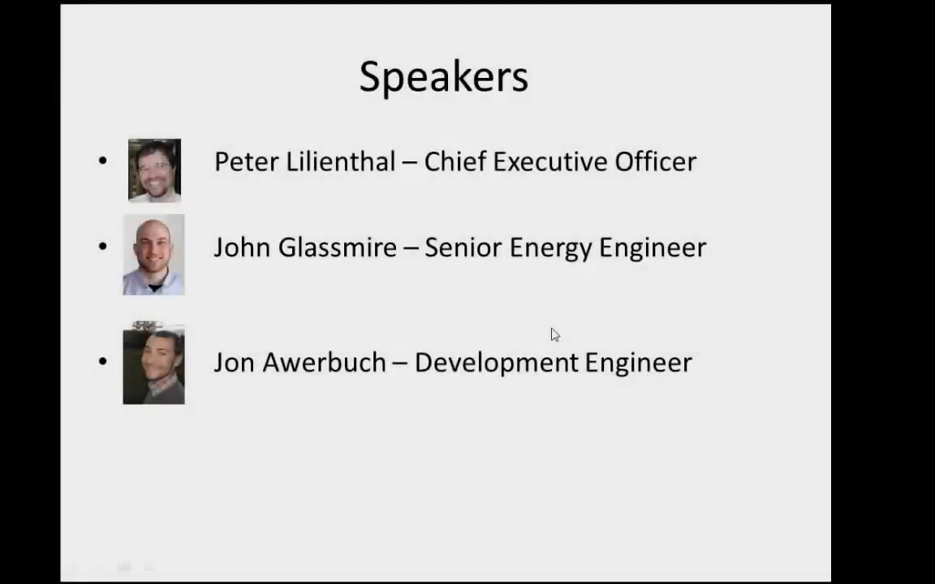
left_click(551, 329)
left_click(504, 377)
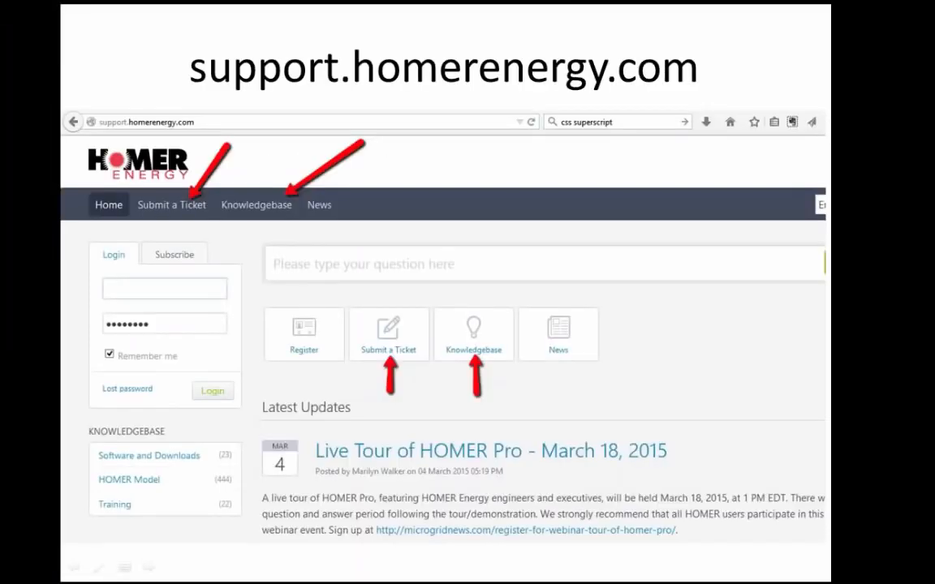